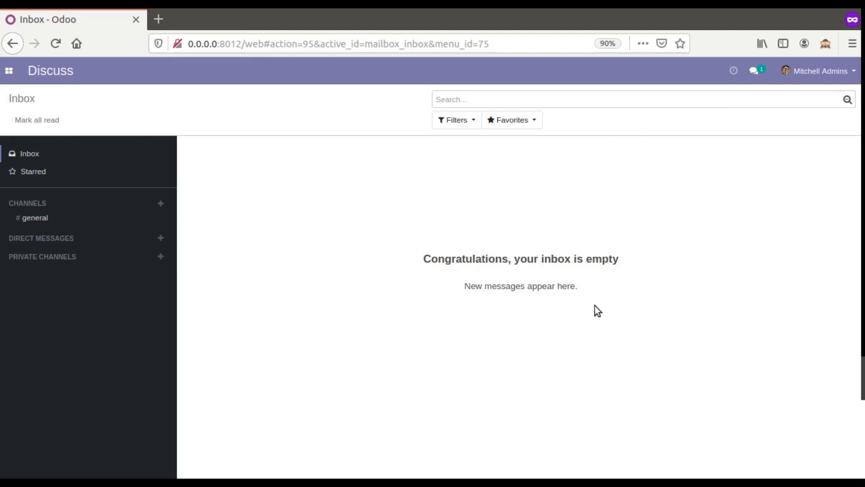
Step: Activate developer mode in Settings, then go to the Sales app's Quotations list
click(8, 70)
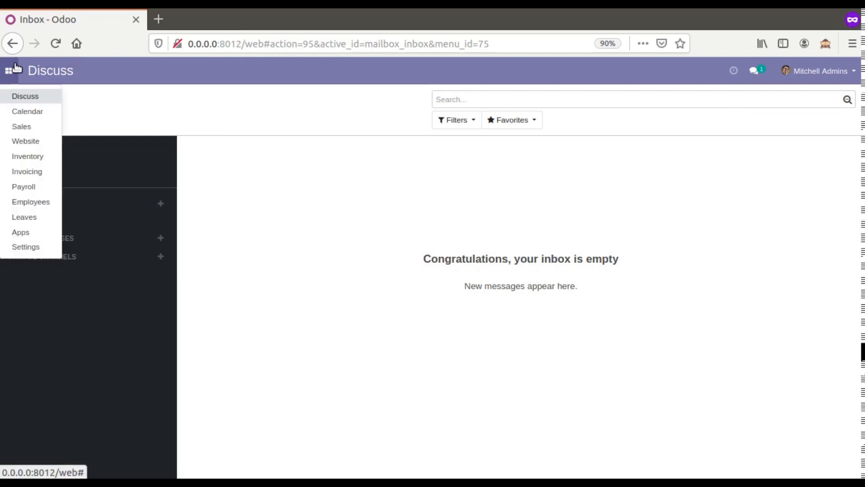
click(26, 247)
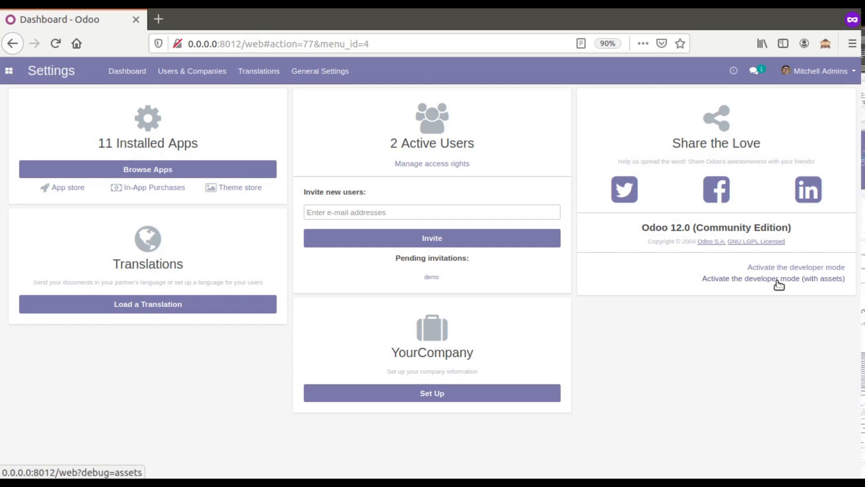
click(764, 271)
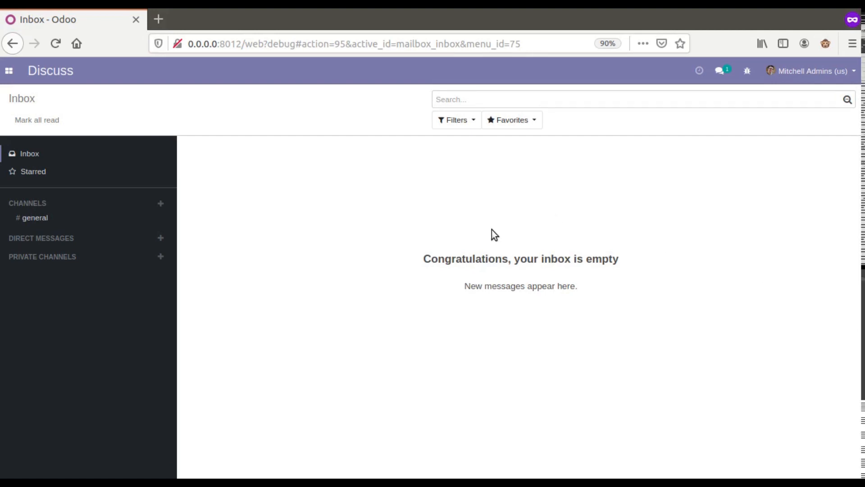
click(8, 72)
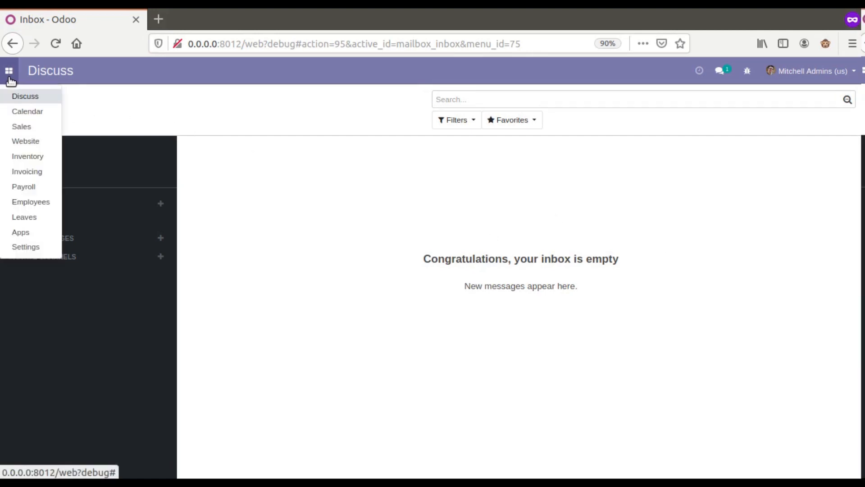
click(30, 125)
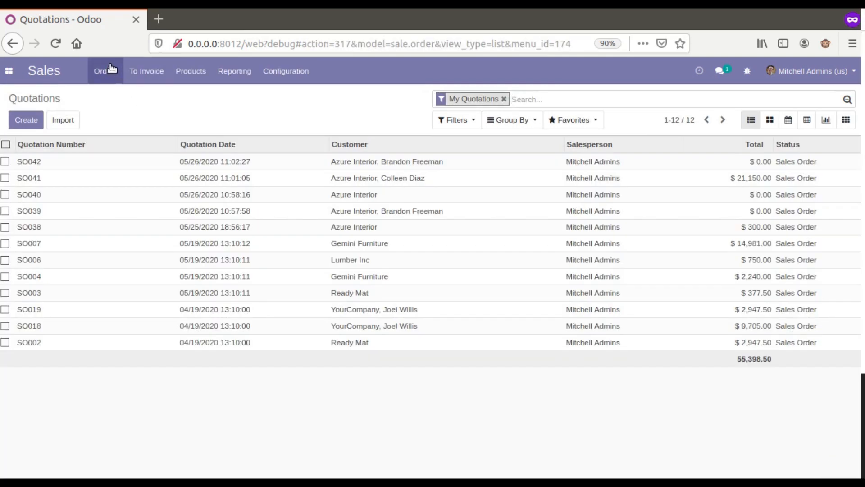
Step: Open Azure Interior's customer record in edit mode, then start a new customer from Customers
click(112, 69)
click(126, 142)
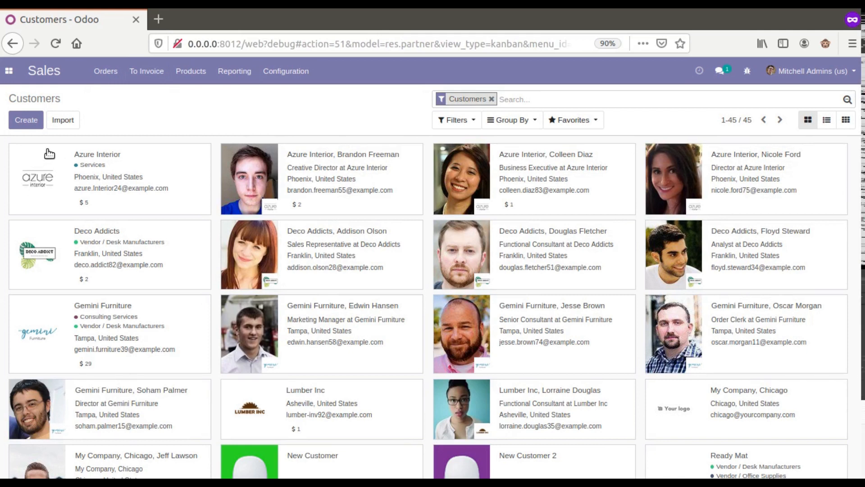
click(72, 167)
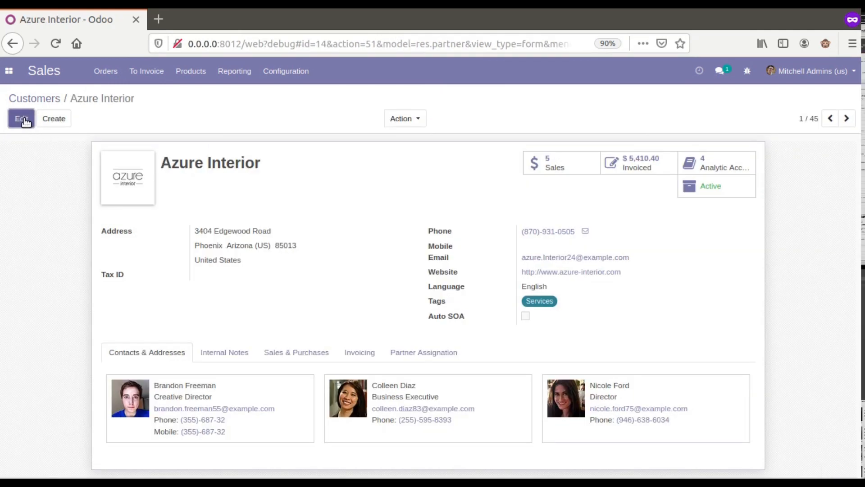
click(22, 119)
scroll(629, 228, down, 3)
scroll(416, 208, up, 3)
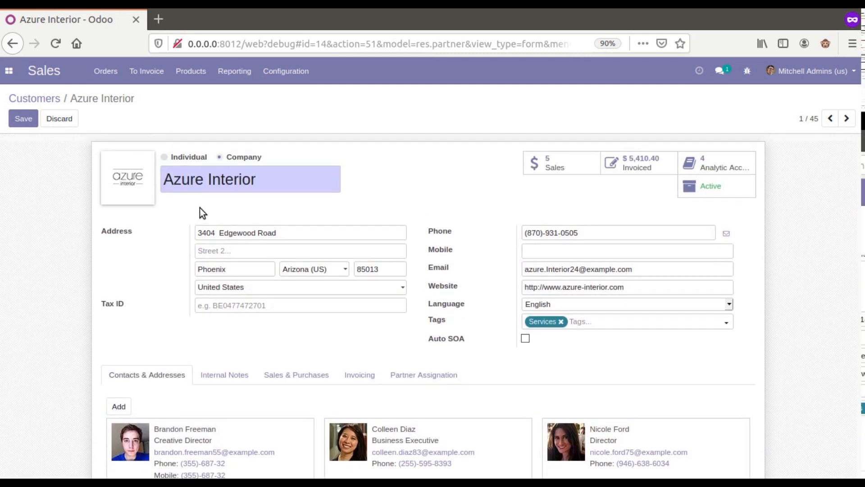
click(34, 100)
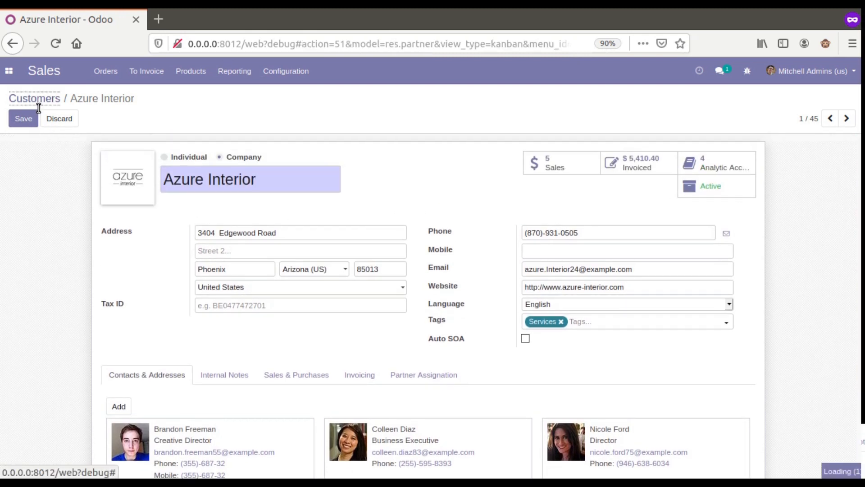
click(26, 120)
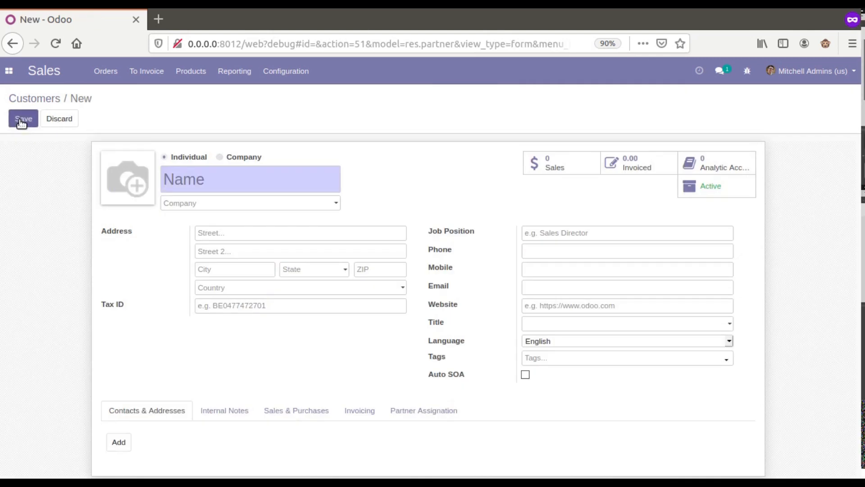
Step: Keep the new contact as an Individual and set its company to Azure Interior
click(227, 158)
click(201, 159)
mouse_move(179, 209)
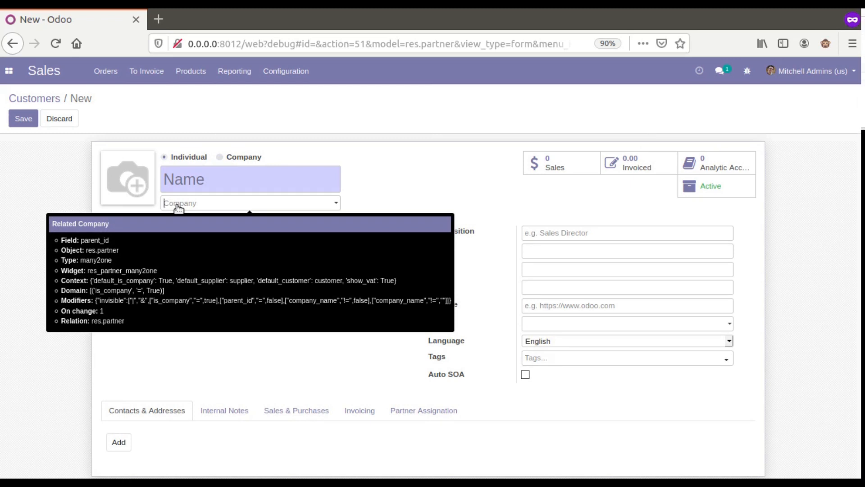
click(179, 208)
click(190, 228)
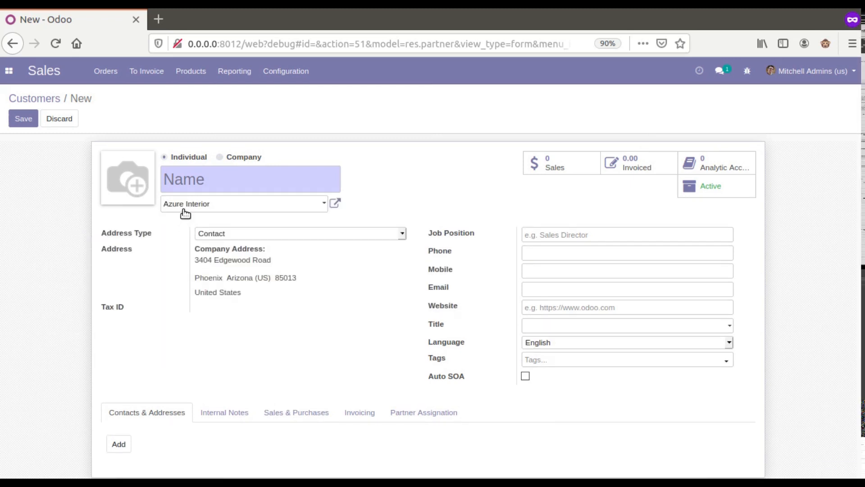
mouse_move(213, 210)
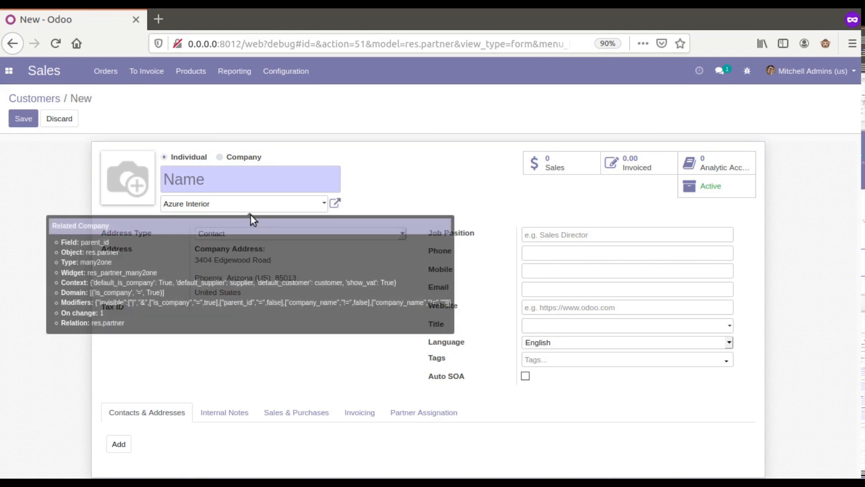
click(336, 204)
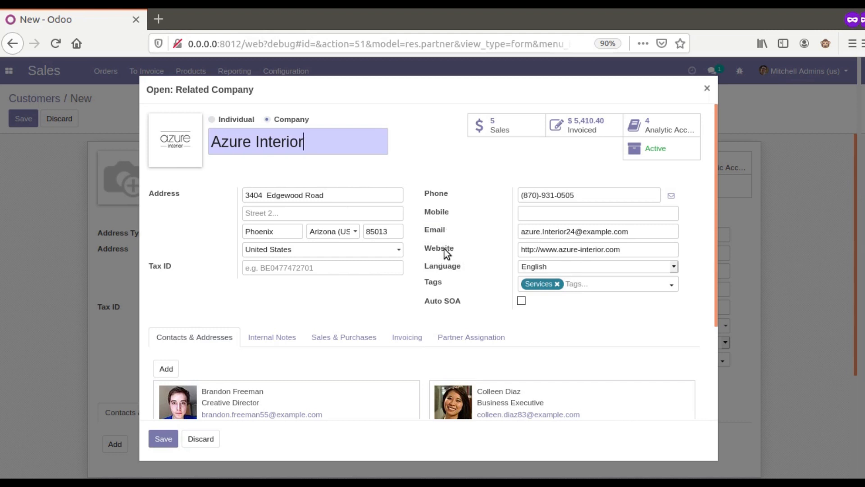
click(706, 88)
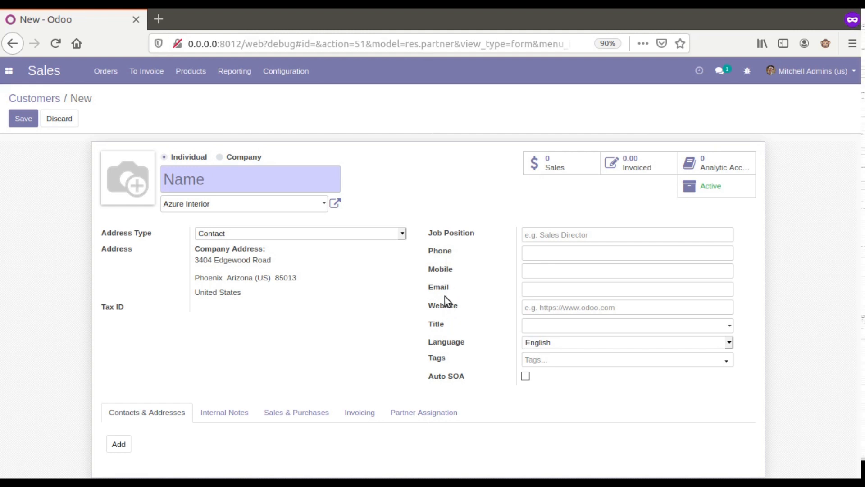
click(335, 204)
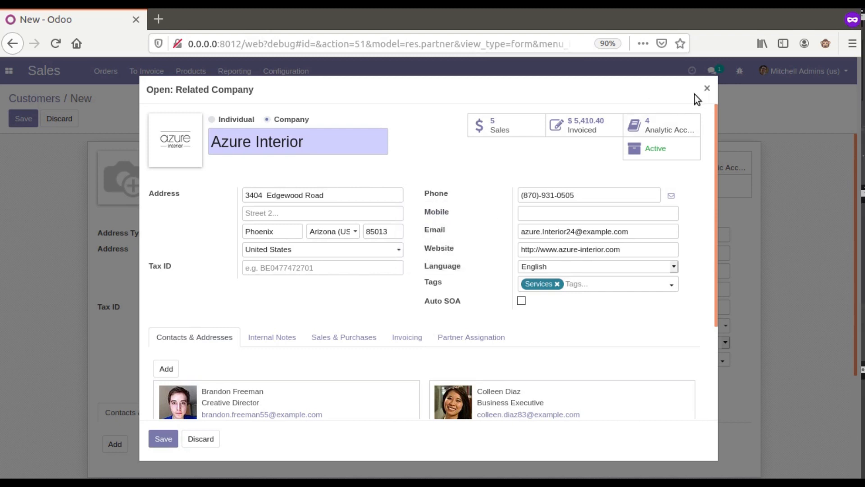
click(707, 89)
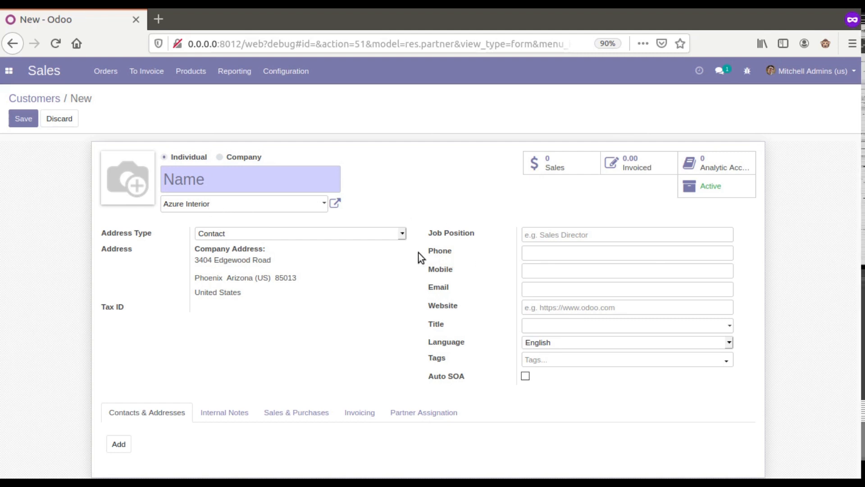
Step: Switch the contact's company to Deco Addicts and close its company details
click(239, 207)
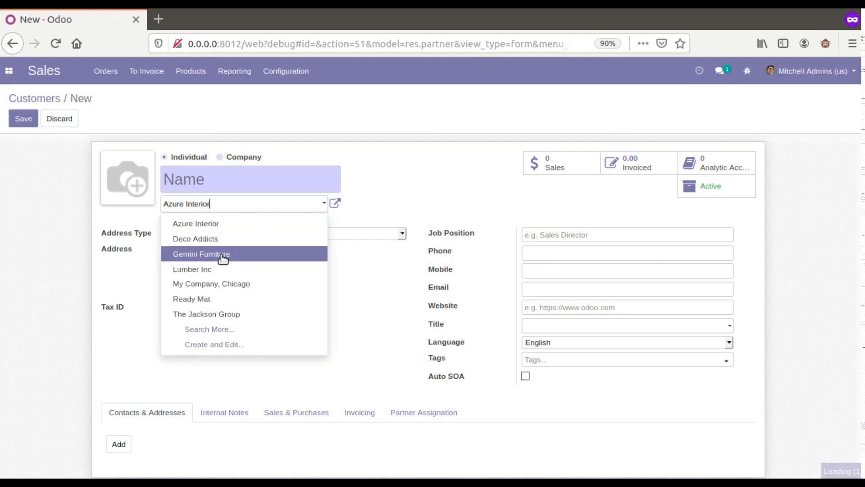
click(216, 244)
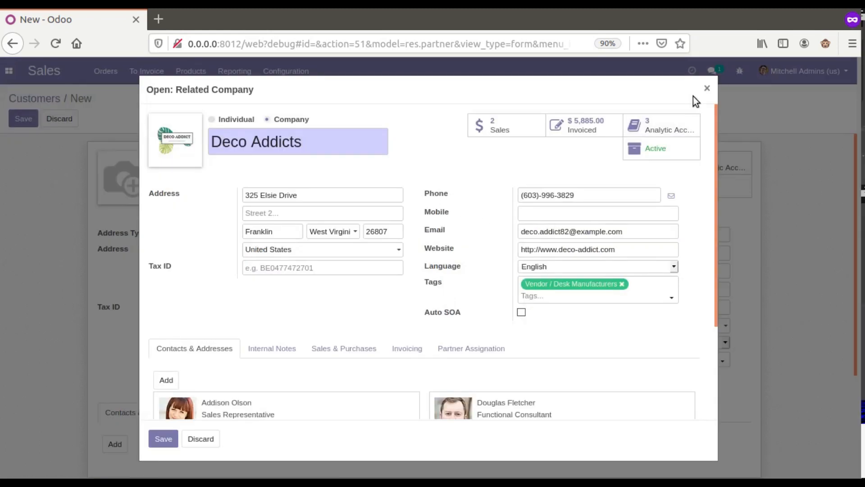
click(707, 88)
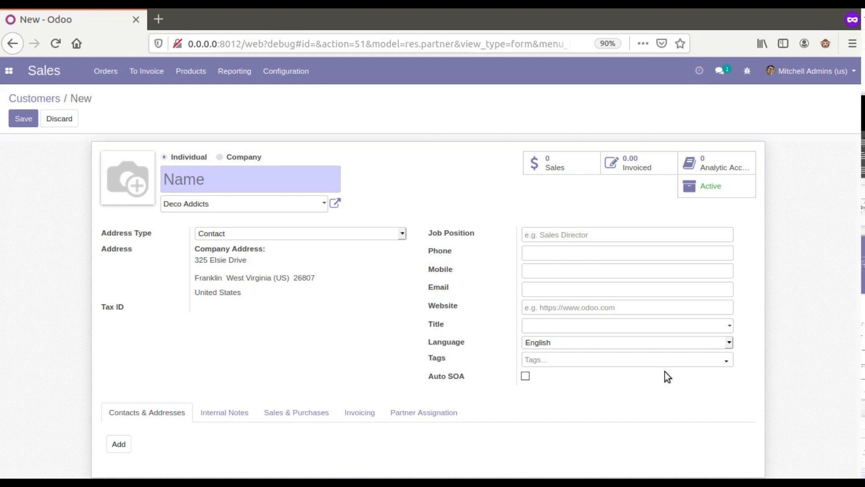
click(19, 76)
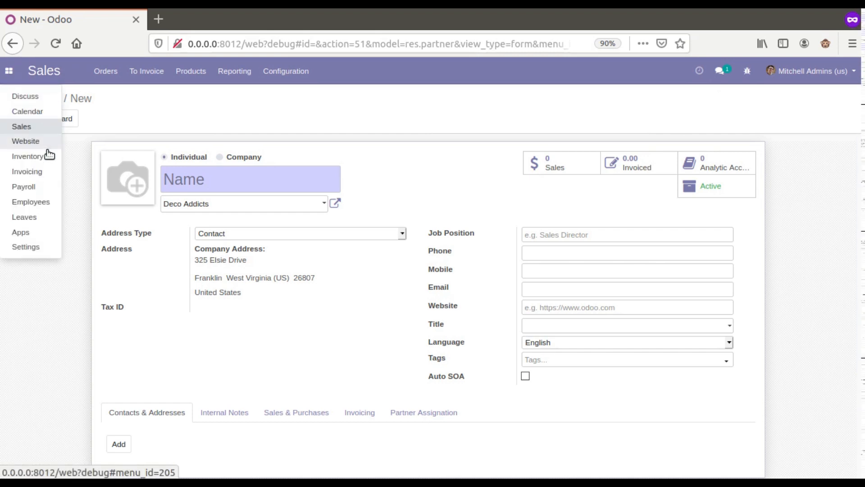
Step: Discard the unsaved contact and open Settings > Technical > Automated Actions
click(39, 248)
click(255, 154)
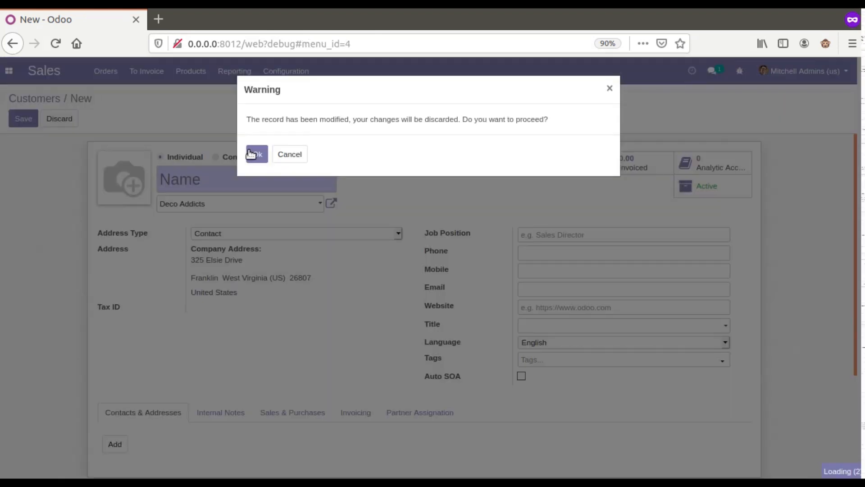
click(364, 73)
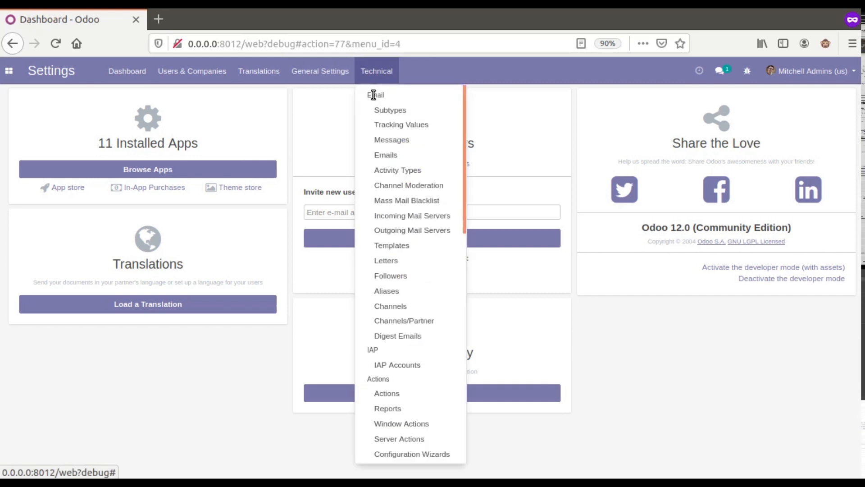
scroll(375, 108, down, 5)
scroll(405, 276, down, 5)
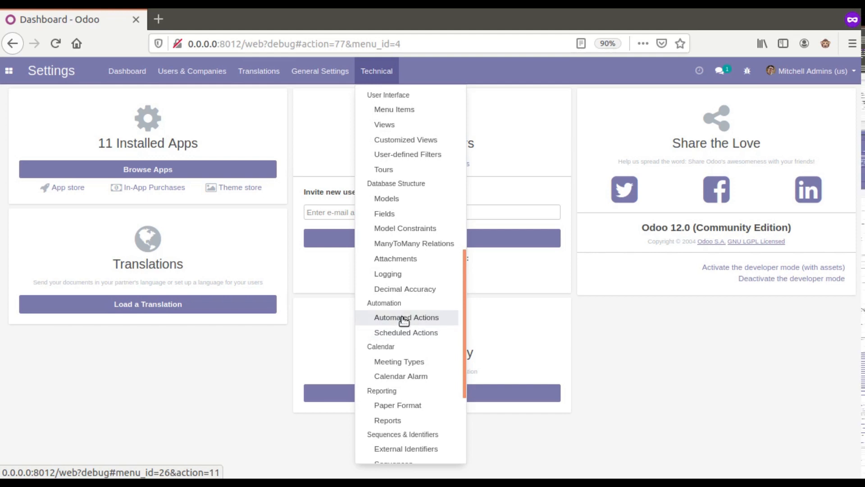
click(400, 317)
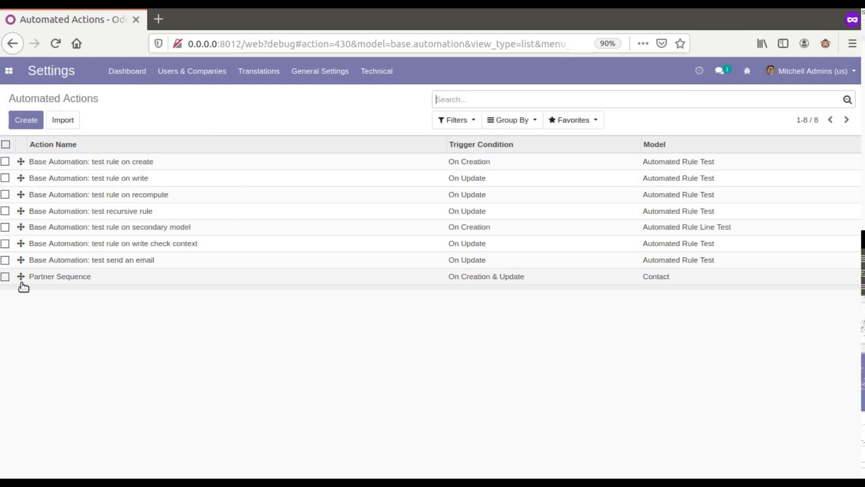
Step: Create a new automated action named 'Update Child Phone From Parent Contact'
click(28, 123)
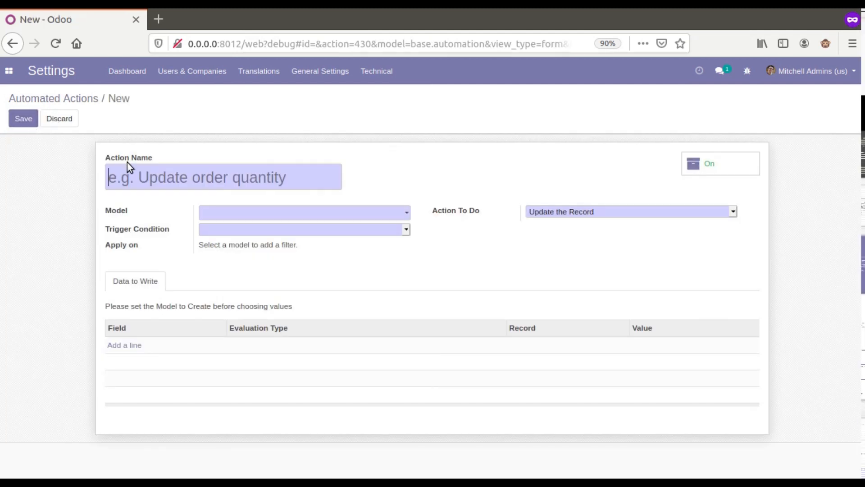
text(up)
key(BackSpace)
key(BackSpace)
text(Upd)
text(ate Child)
text( Phone )
text(Frp)
key(BackSpace)
text(om Parent Contact)
drag(121, 184, 271, 193)
click(431, 152)
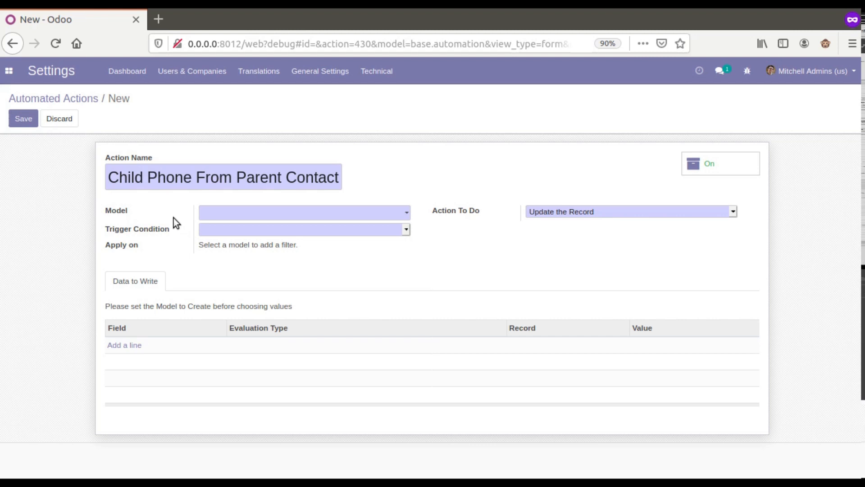
drag(119, 177, 280, 180)
click(180, 202)
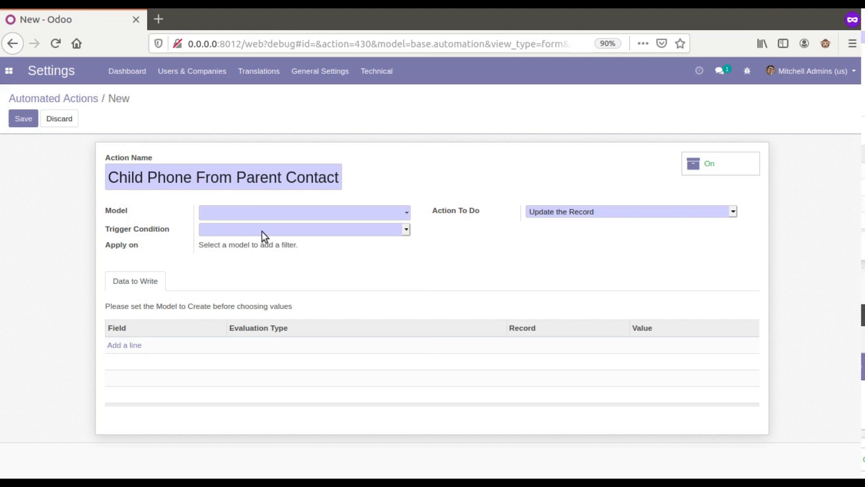
Step: Set the action's model to Contact, checking the model details and discarding them
click(248, 214)
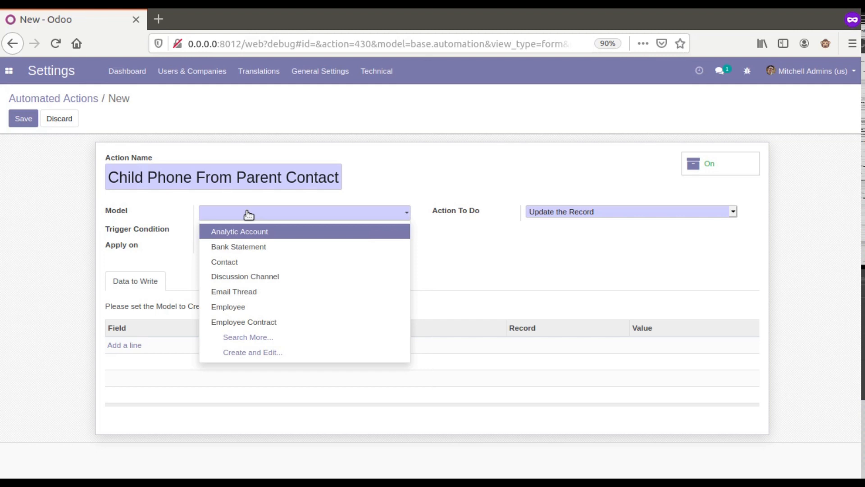
text(conta)
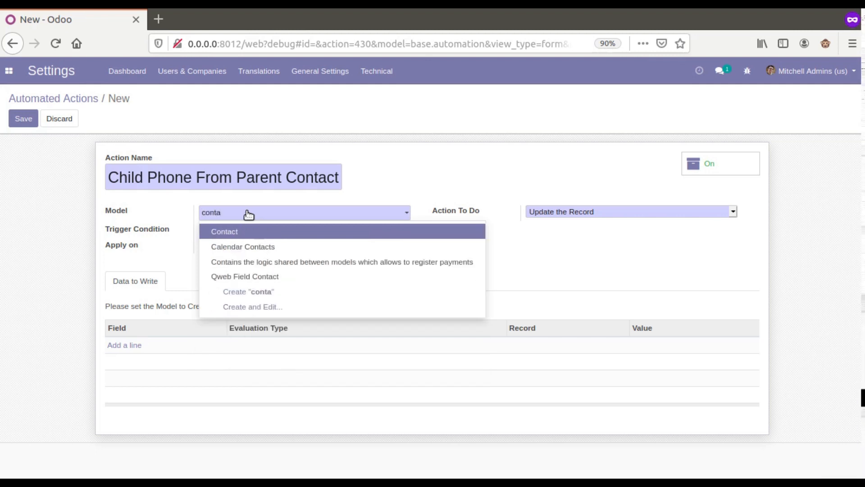
click(266, 236)
click(422, 213)
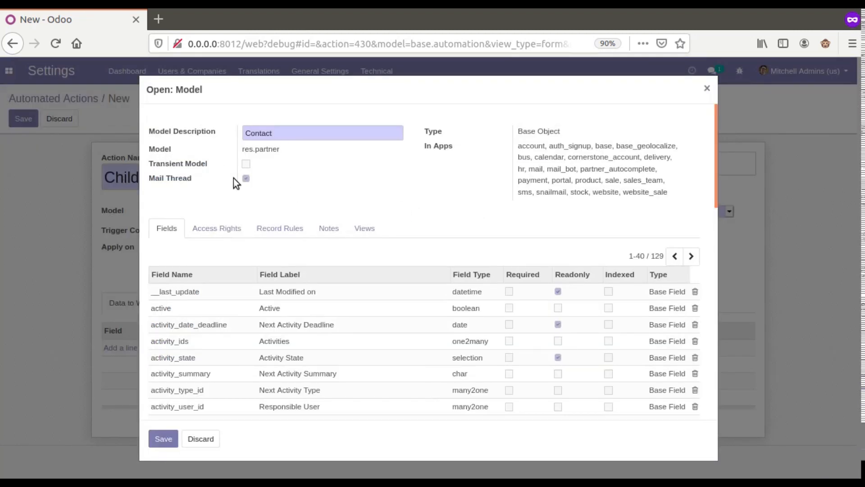
click(199, 439)
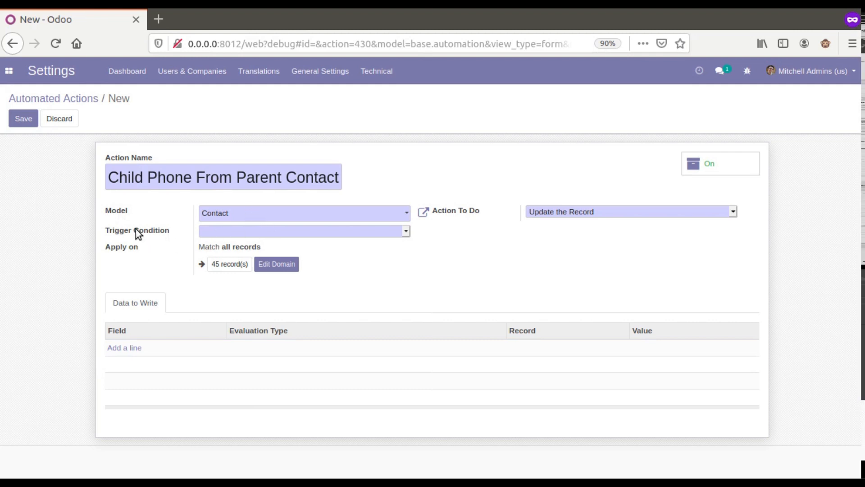
click(216, 229)
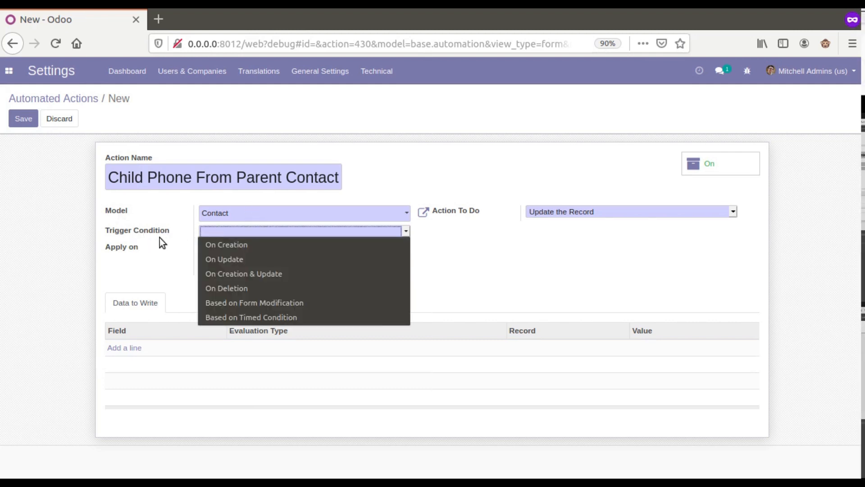
Step: Set the trigger to Based on Form Modification, keep Update the Record, and focus On Change Fields
click(223, 305)
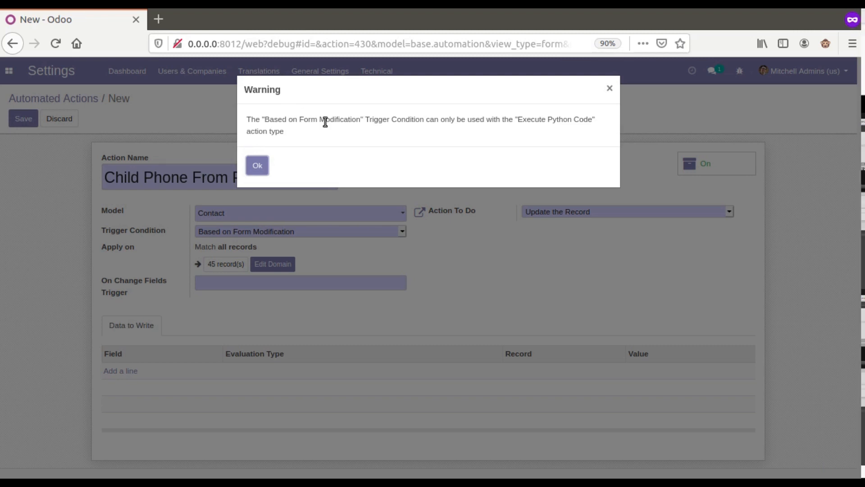
click(254, 167)
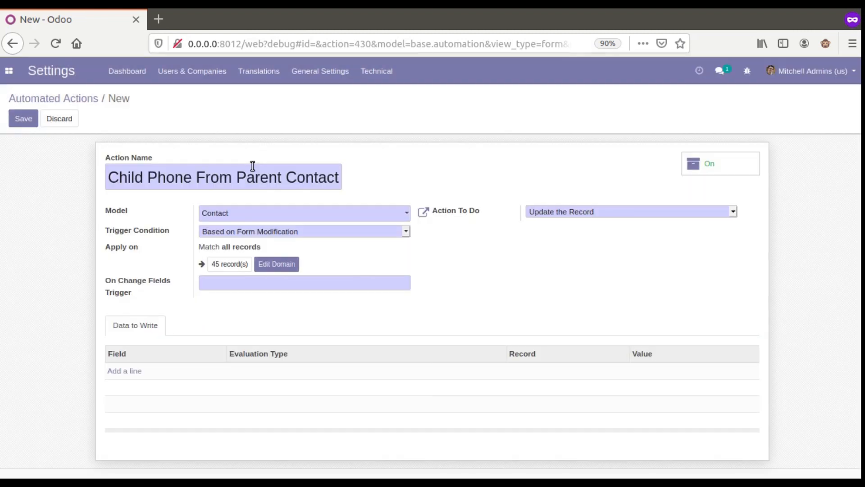
drag(109, 177, 352, 181)
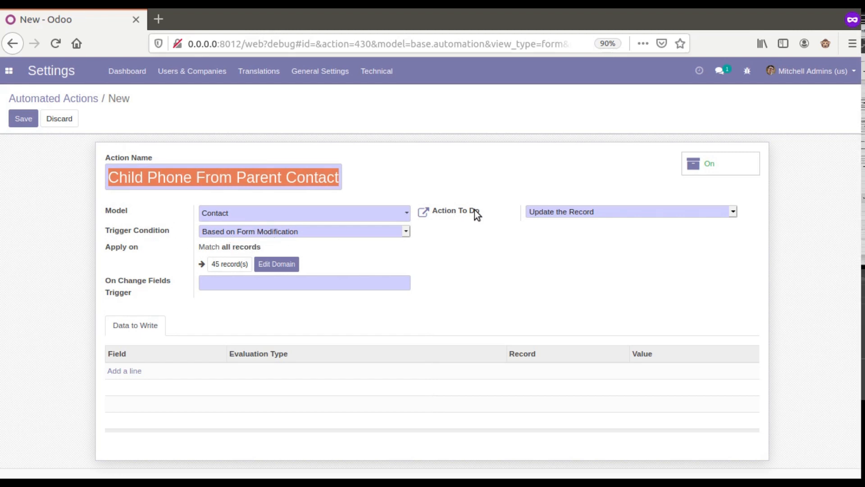
click(551, 210)
click(545, 250)
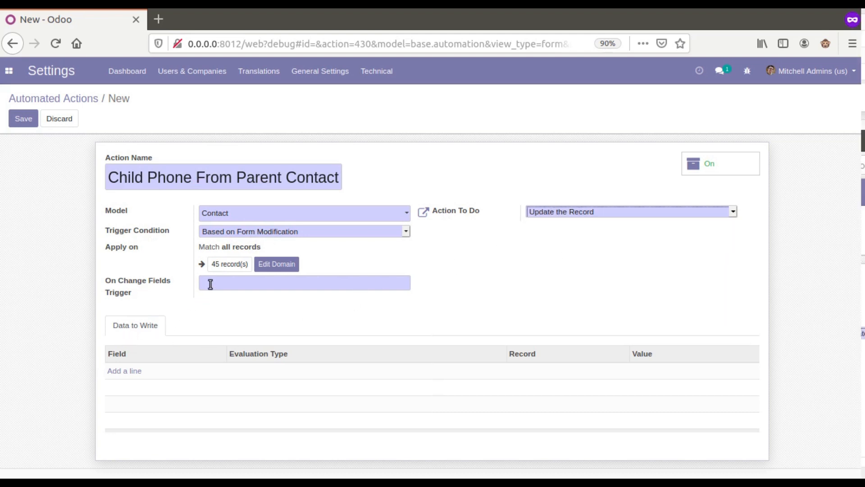
mouse_move(139, 285)
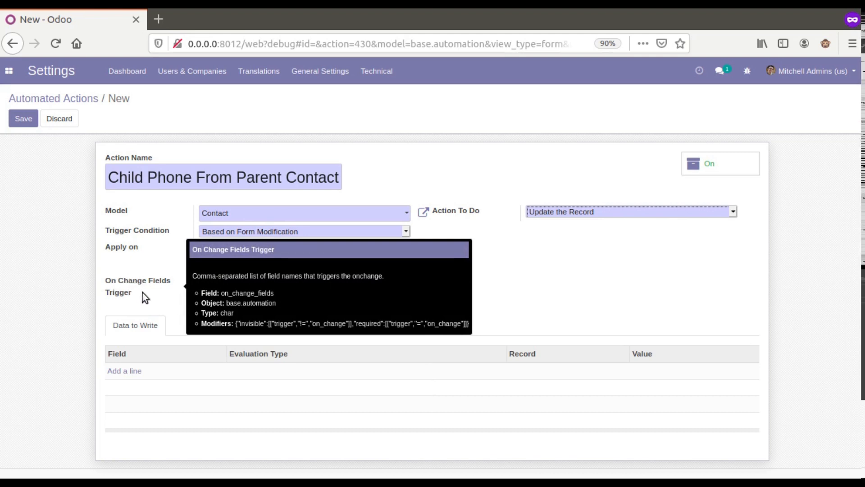
click(120, 282)
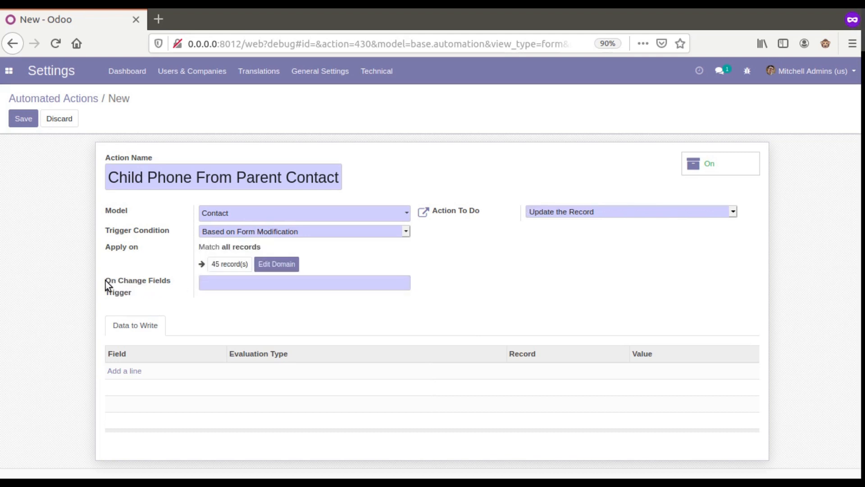
mouse_move(107, 282)
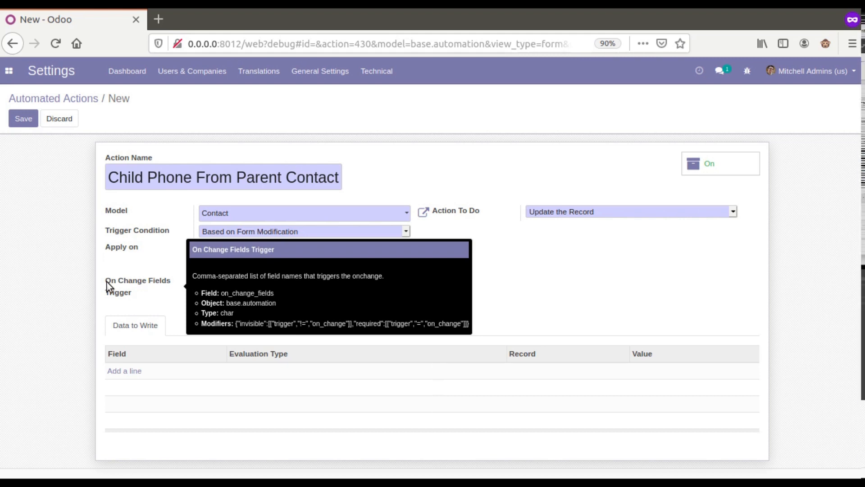
Step: Duplicate the browser tab and start a new customer from Sales > Orders > Customers
right_click(100, 19)
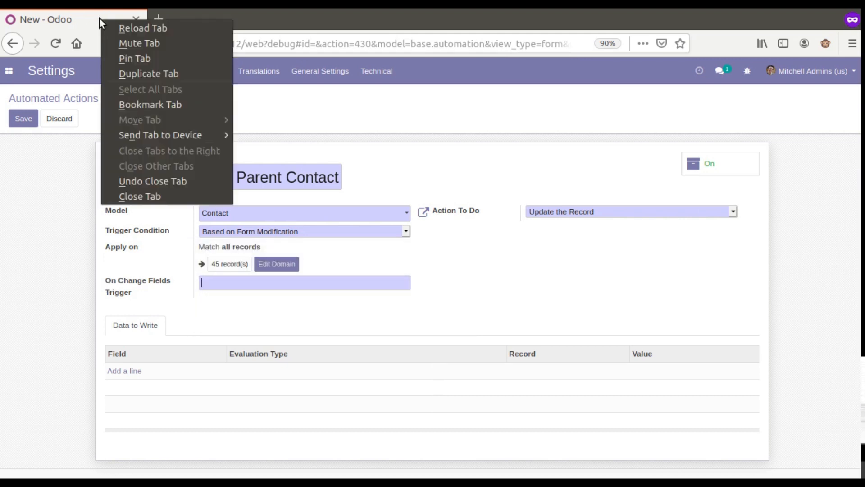
click(125, 74)
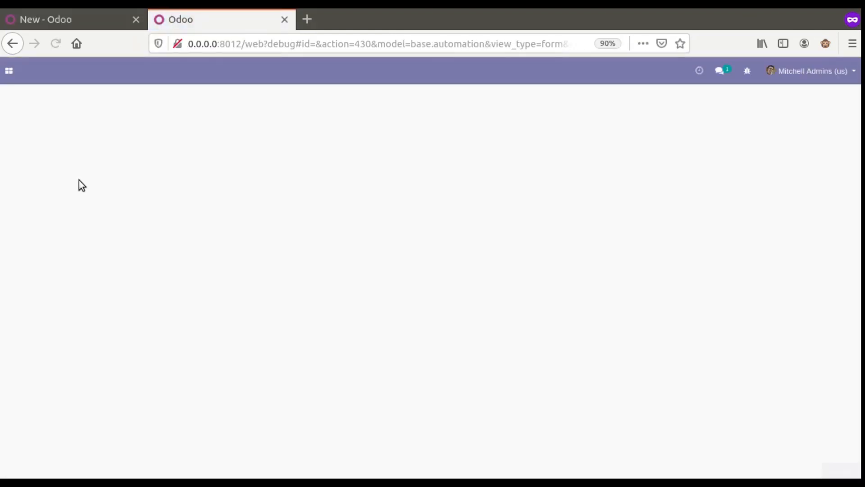
click(9, 71)
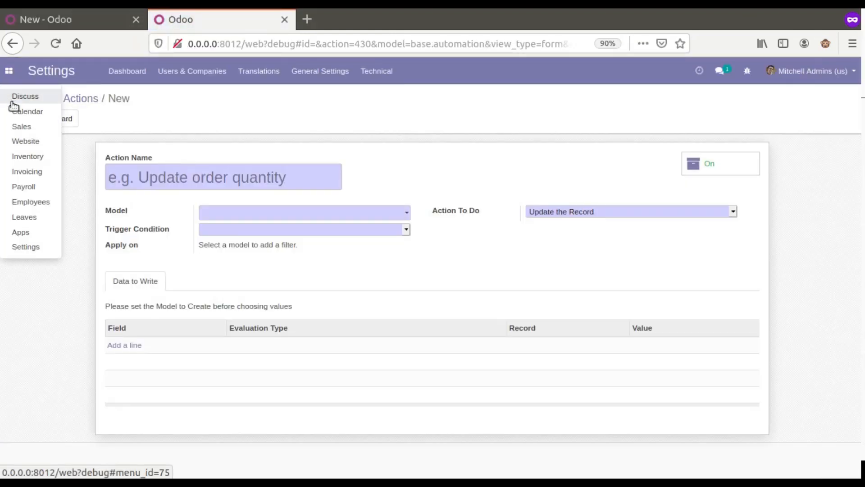
click(23, 125)
click(106, 73)
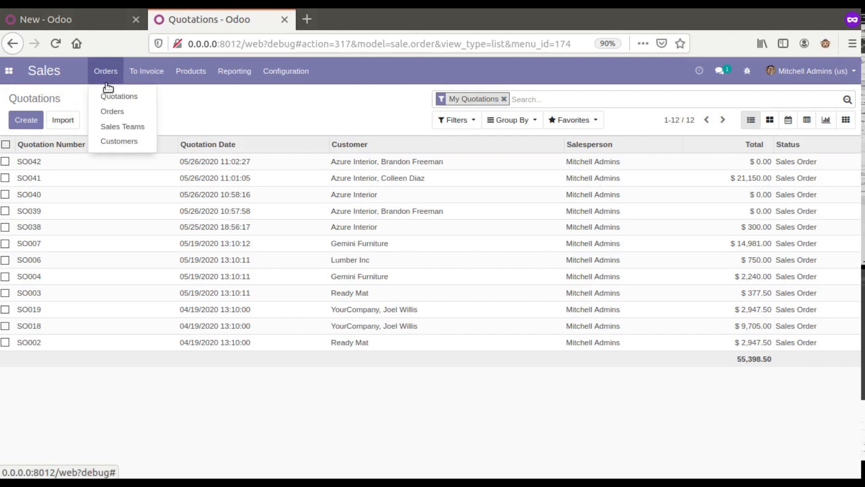
click(113, 142)
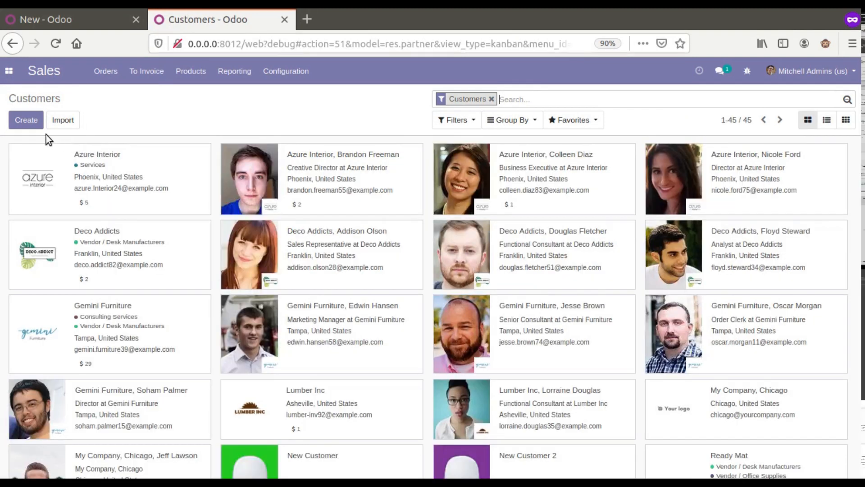
click(31, 123)
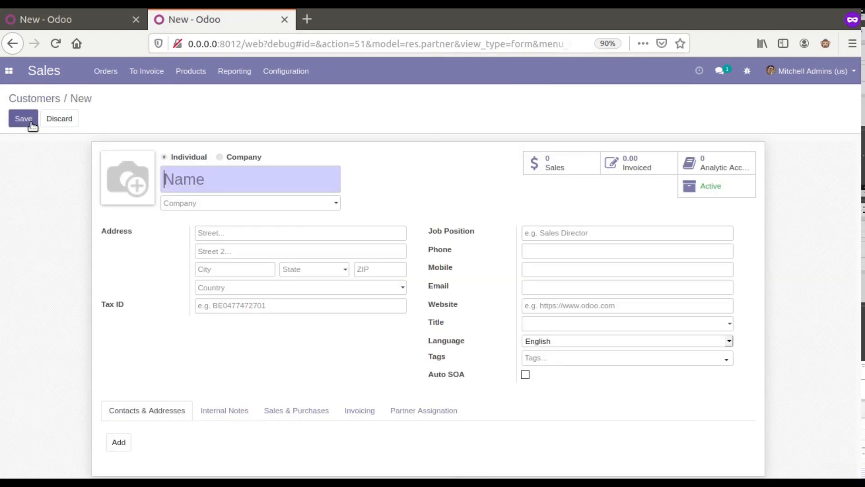
Step: Inspect the customer form view via Debug > Edit View: Form, confirming the res.partner model
click(82, 18)
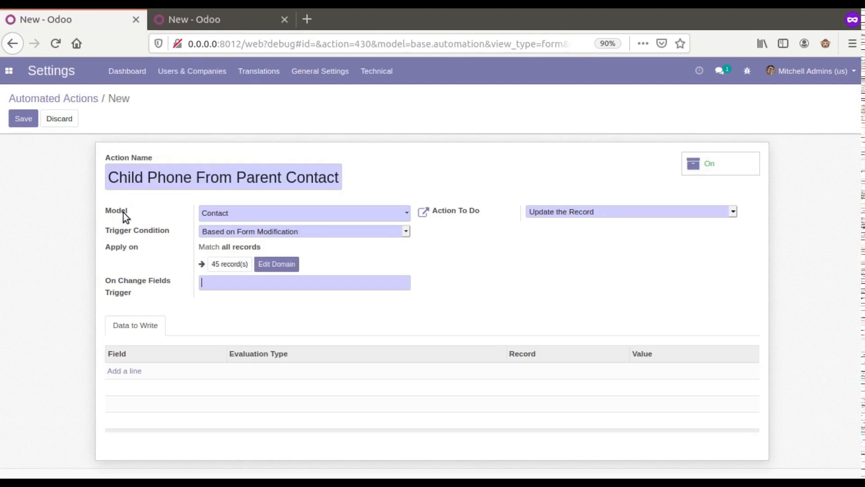
mouse_move(115, 210)
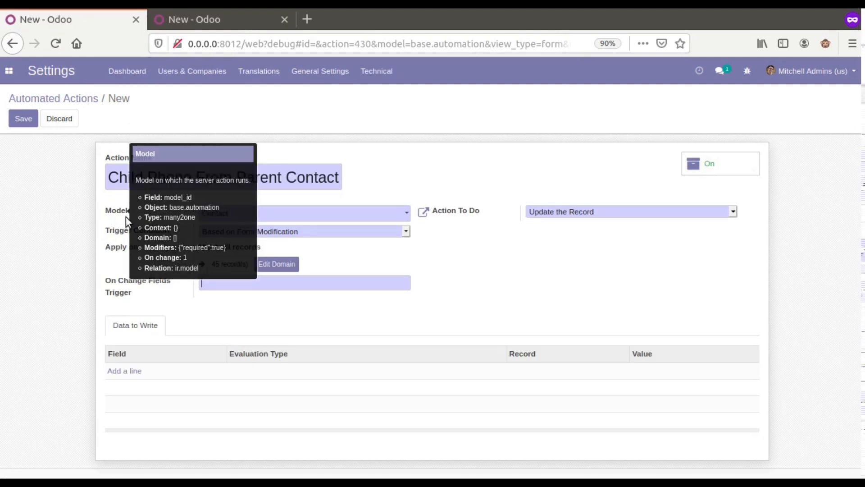
click(203, 18)
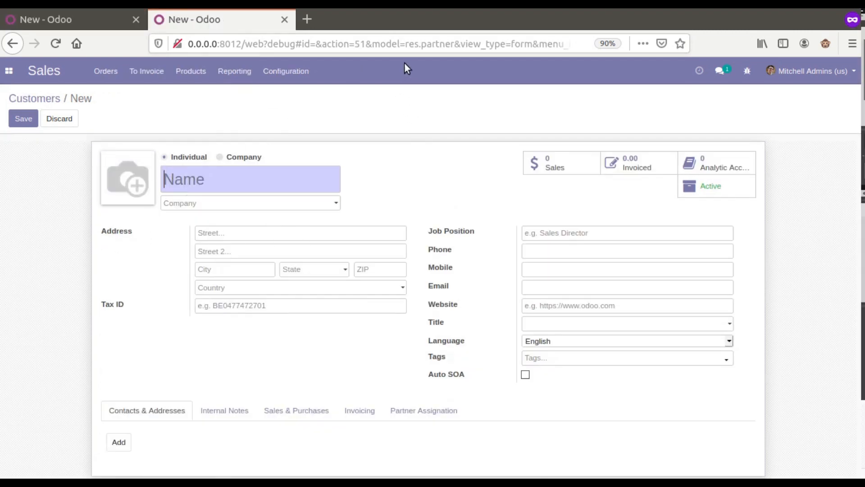
drag(406, 44, 454, 45)
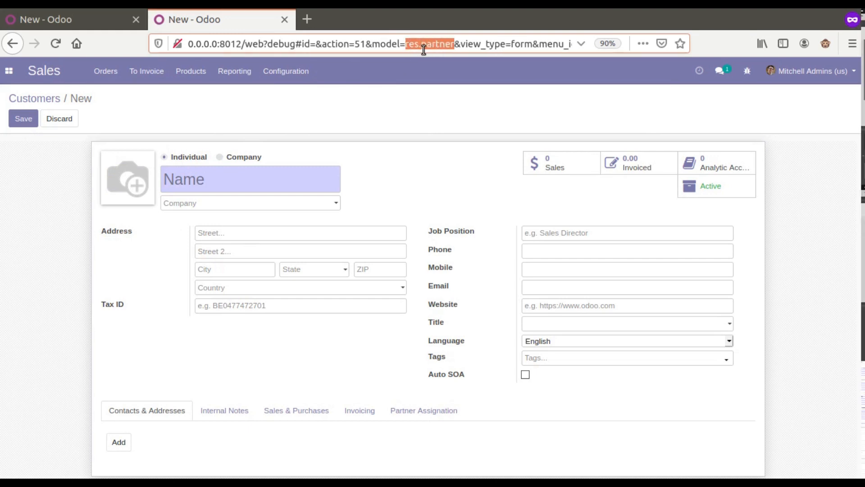
click(747, 71)
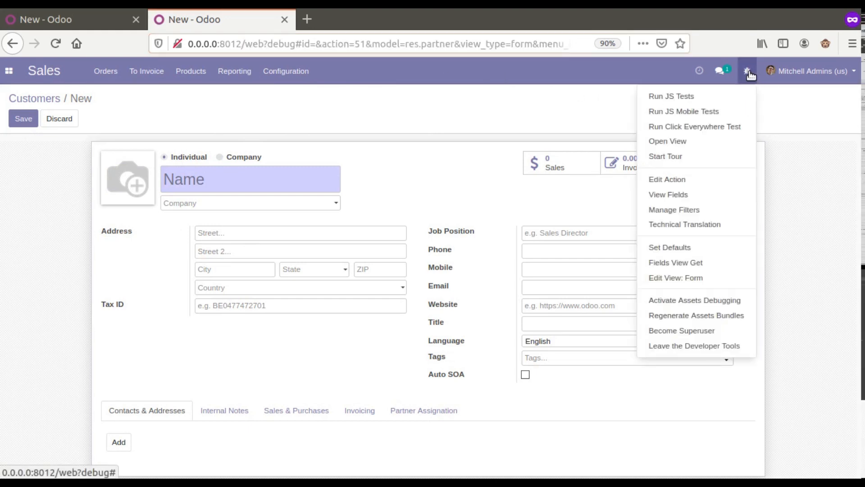
click(694, 278)
drag(283, 204, 183, 207)
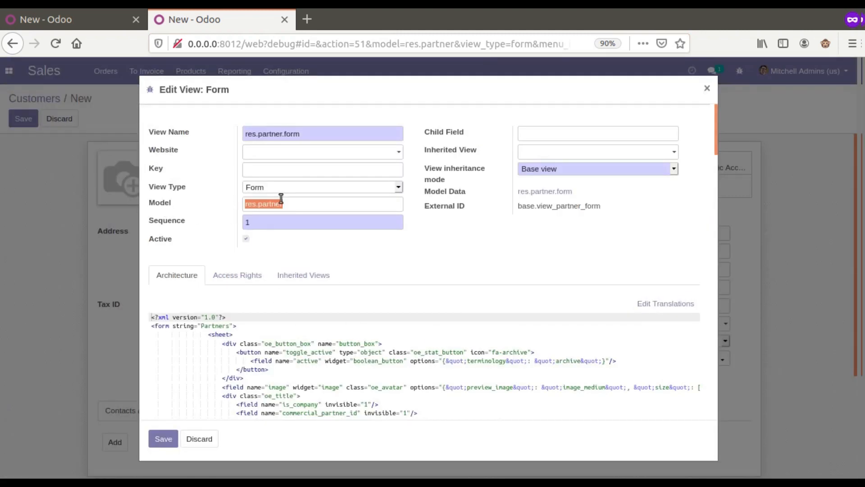
click(101, 18)
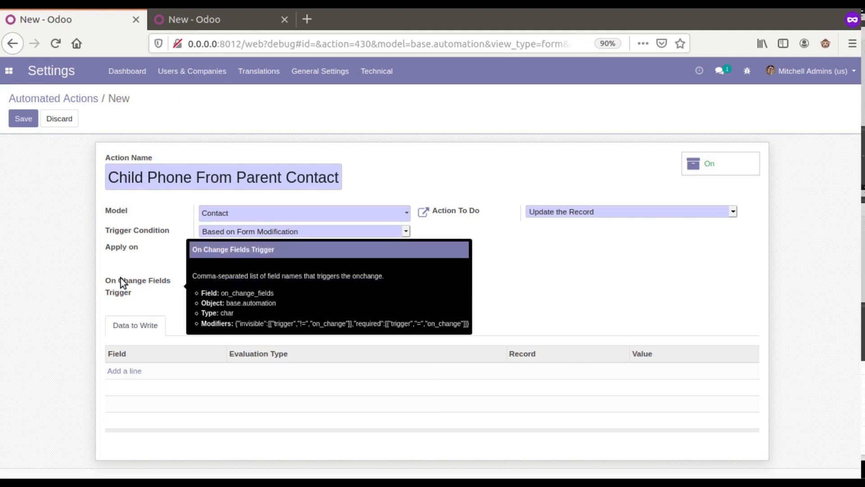
click(209, 25)
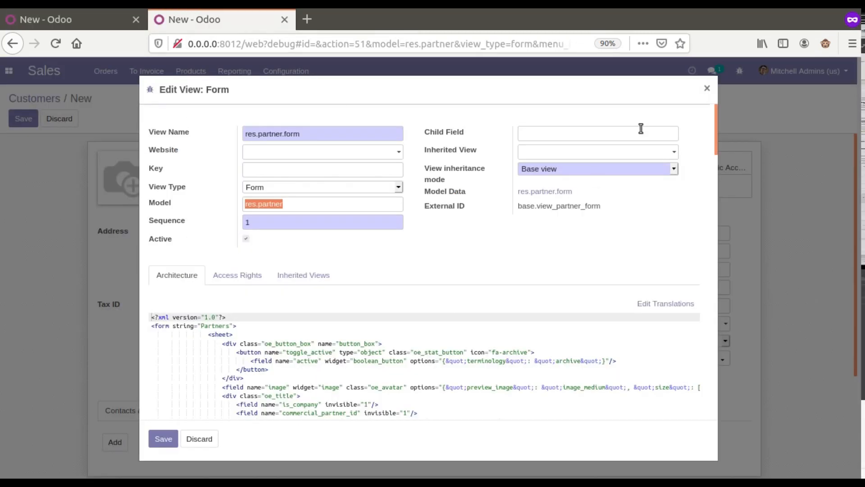
click(707, 88)
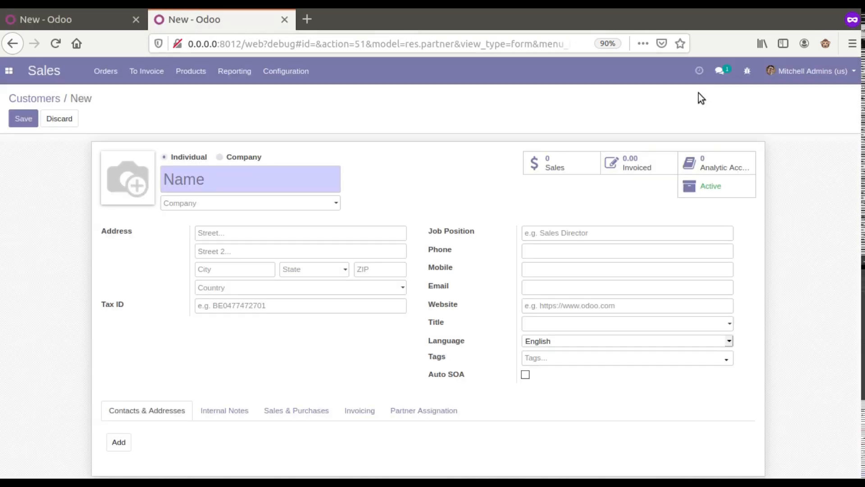
Step: Set the new customer's company to Azure Interior, pulling in its Phoenix, Arizona address
click(188, 204)
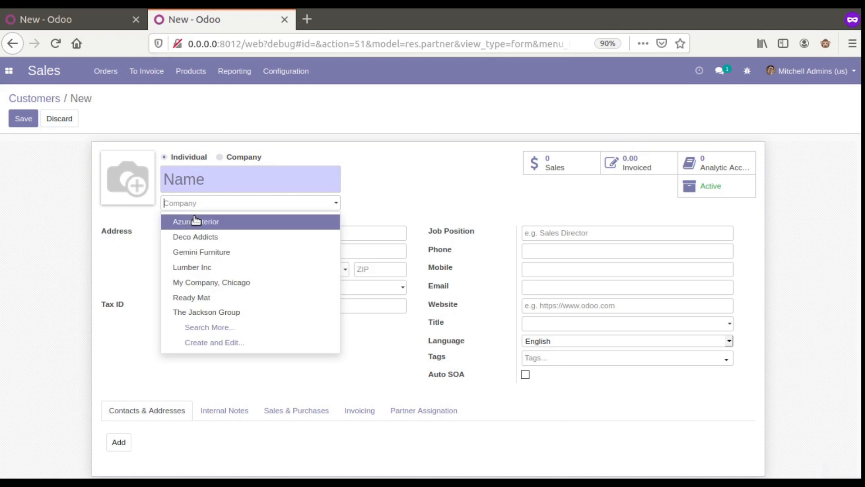
click(193, 223)
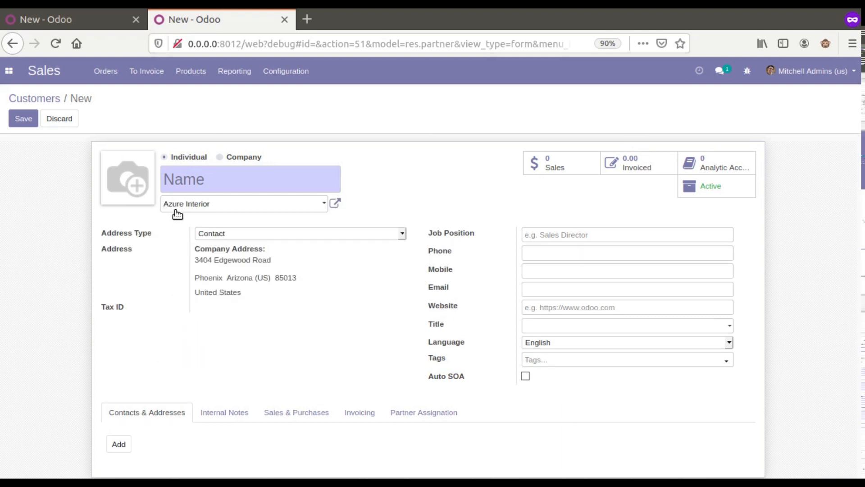
mouse_move(205, 211)
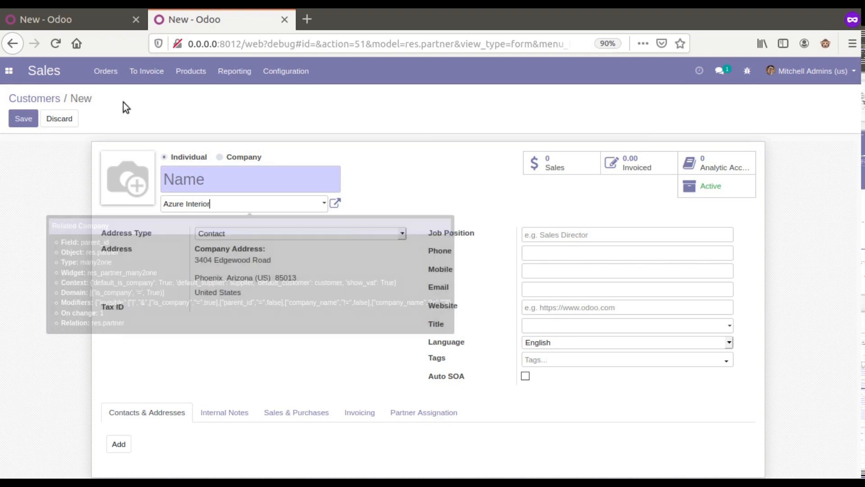
Step: Enter parent_id, without the trailing comma, as the action's On Change Fields trigger
click(86, 13)
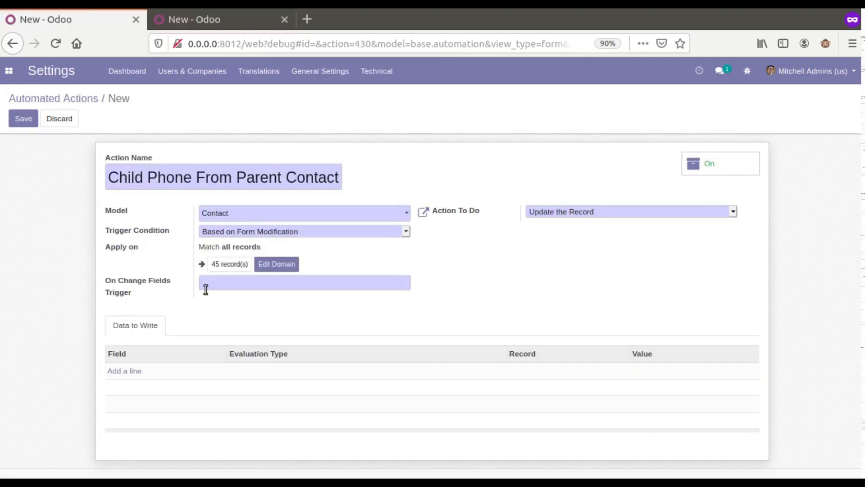
text(pa)
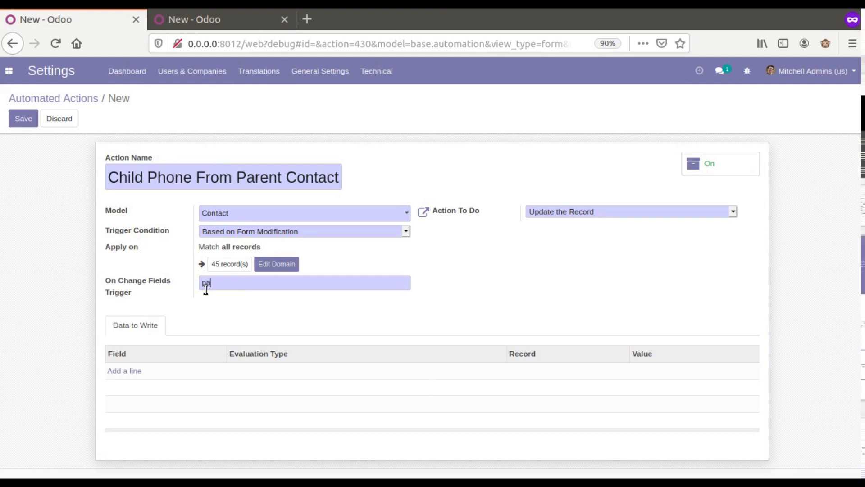
text(rent_id)
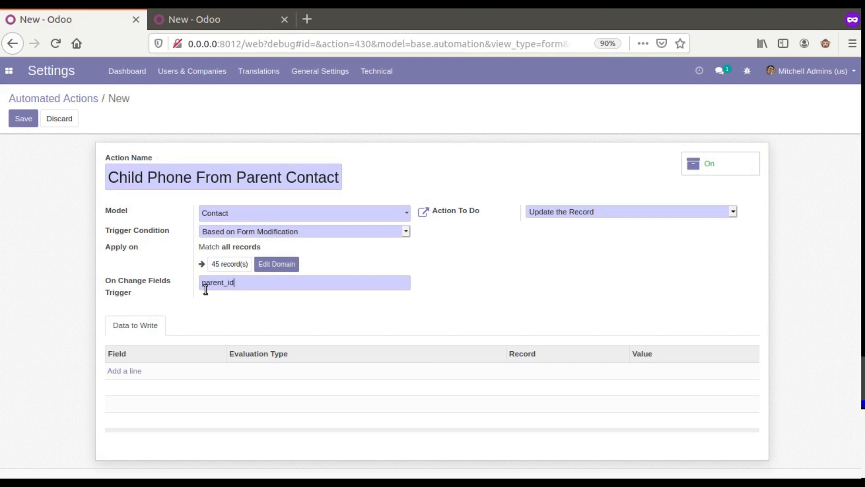
text(,)
key(BackSpace)
double_click(206, 289)
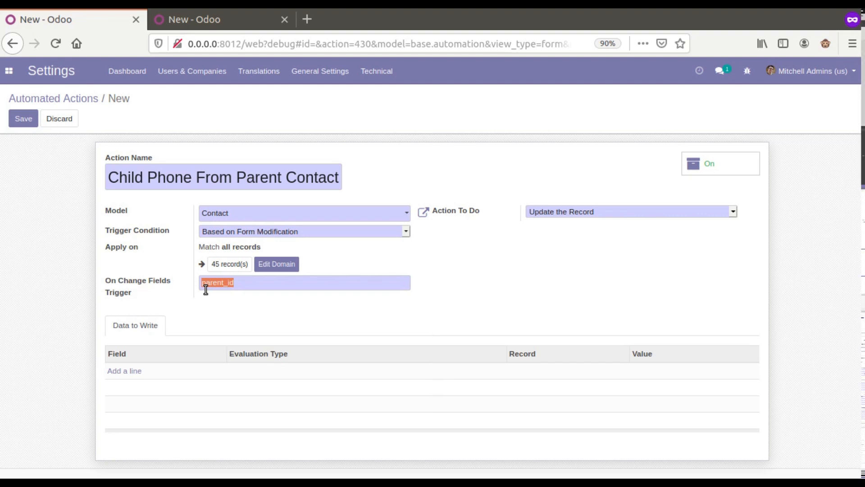
click(204, 283)
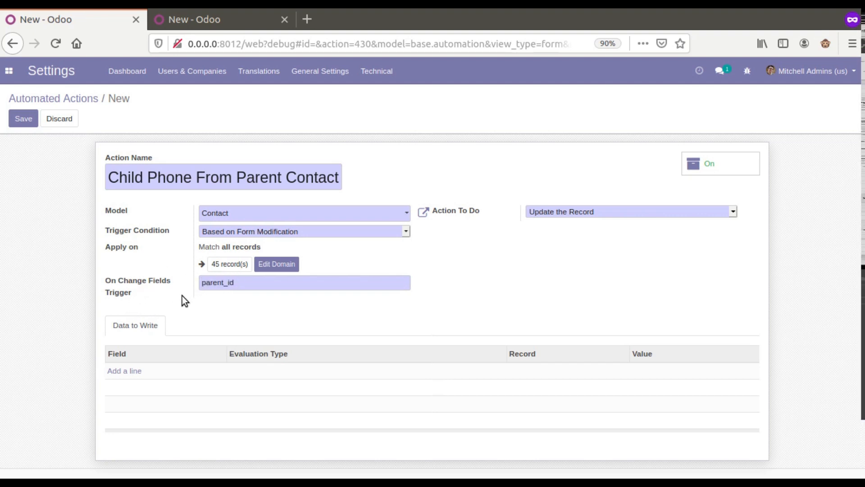
Step: Save the new automated action and reopen it for editing
click(23, 125)
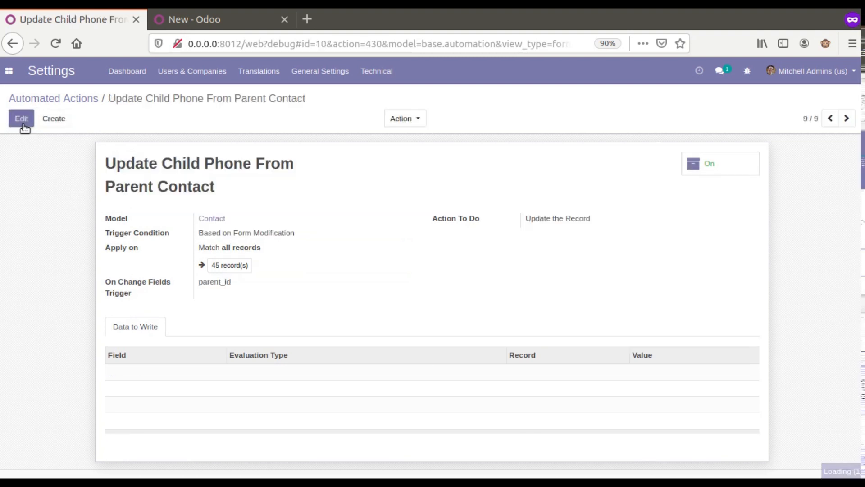
drag(107, 165, 261, 188)
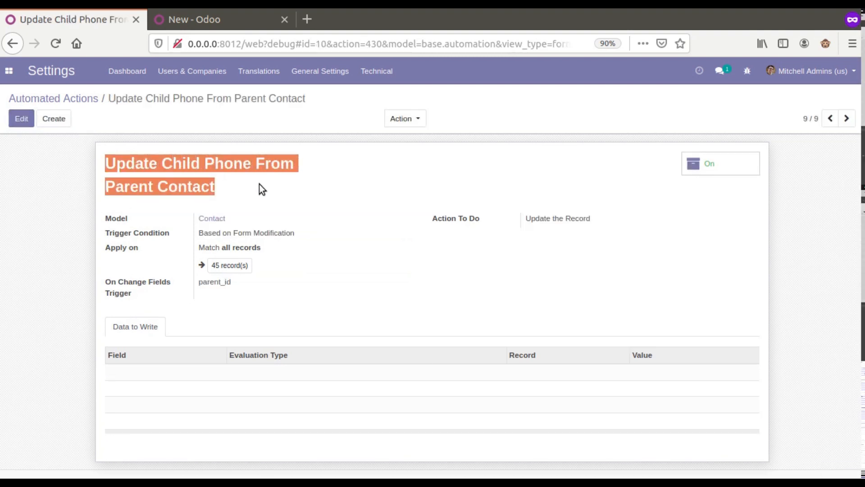
click(20, 119)
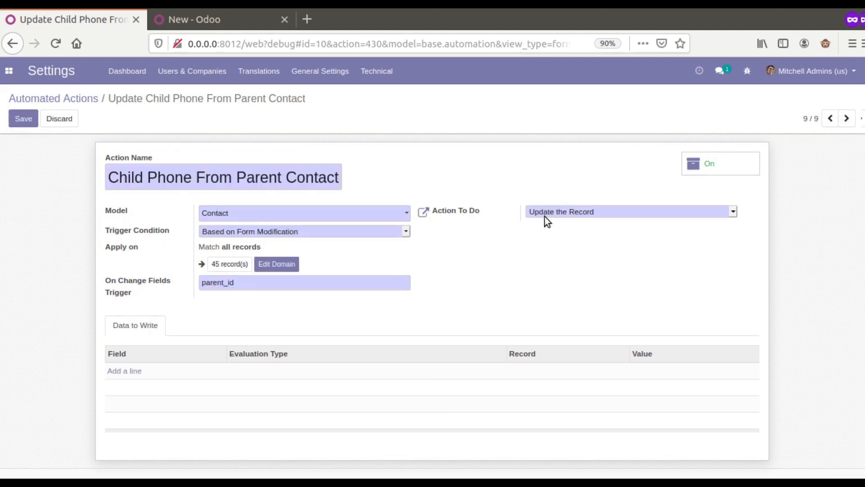
double_click(227, 282)
Step: Add a data line writing Phone from the Python expression record.parent_id
click(131, 371)
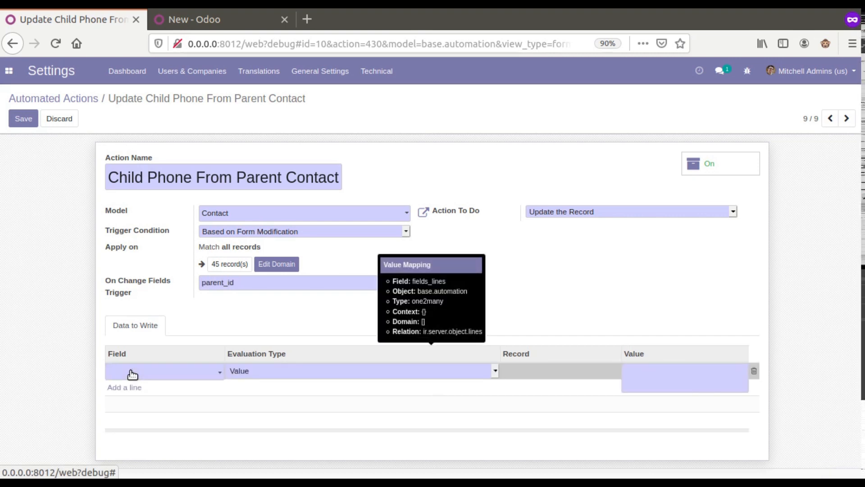
click(132, 373)
text(ph)
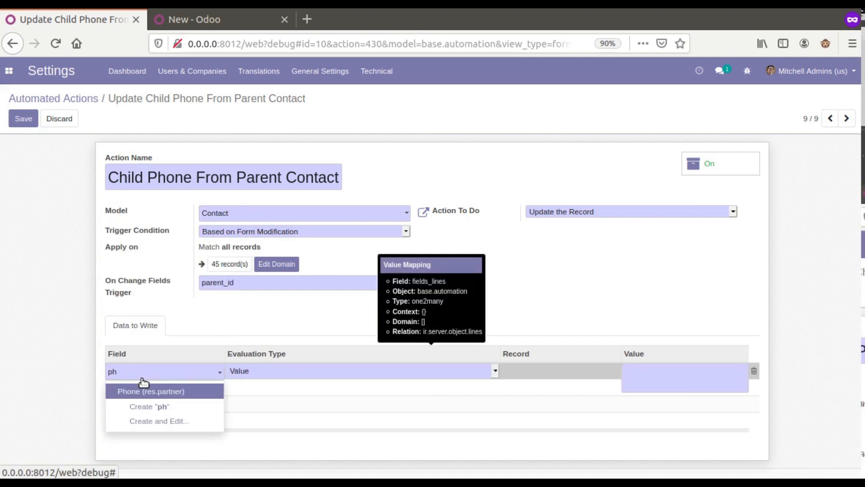
click(157, 392)
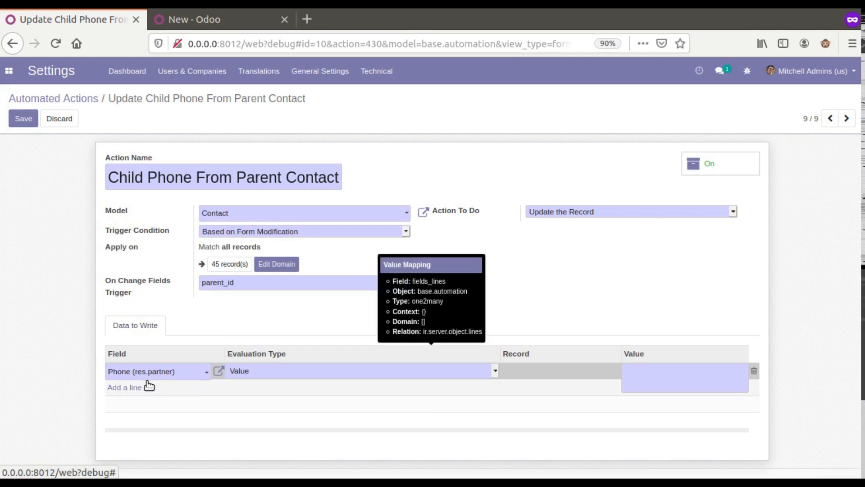
click(246, 367)
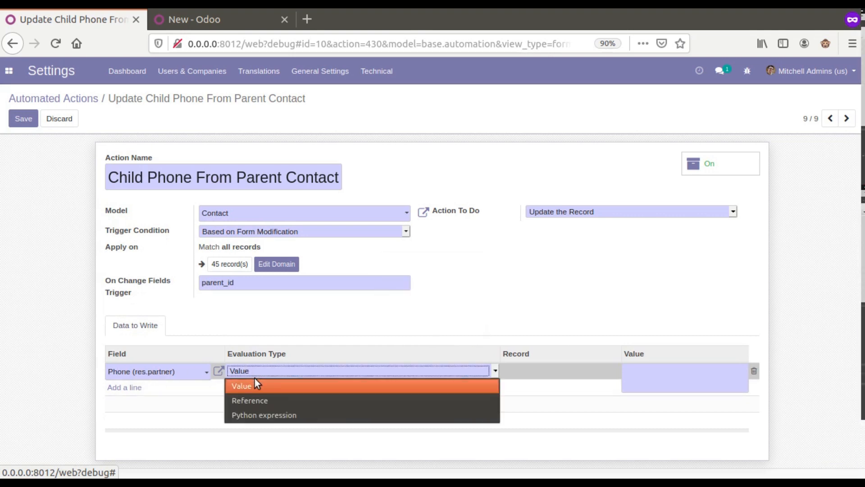
click(269, 415)
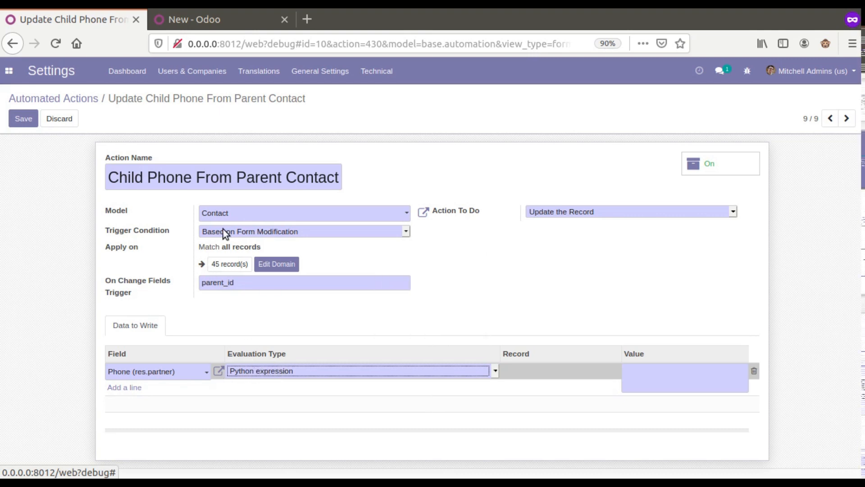
click(654, 377)
text(reco)
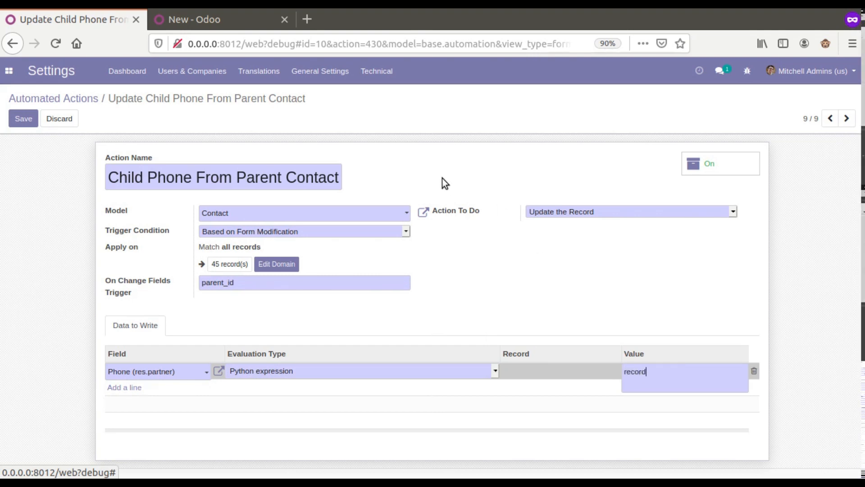
text(rd)
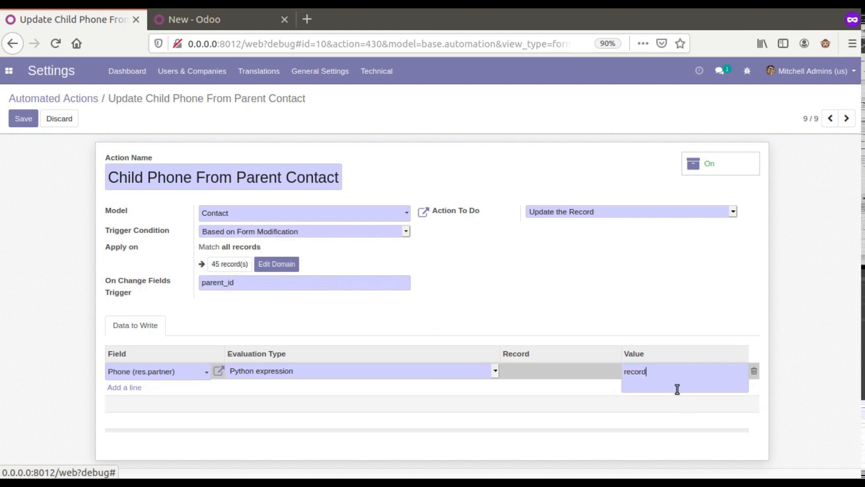
text(.paren)
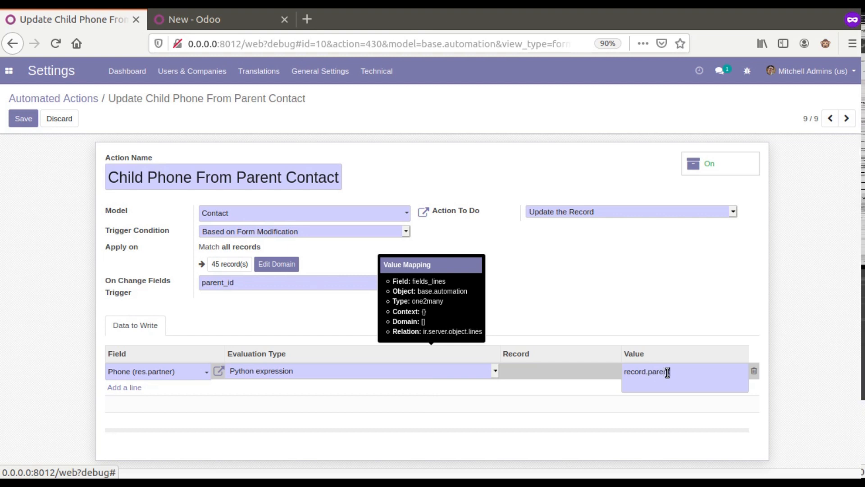
text(t_id)
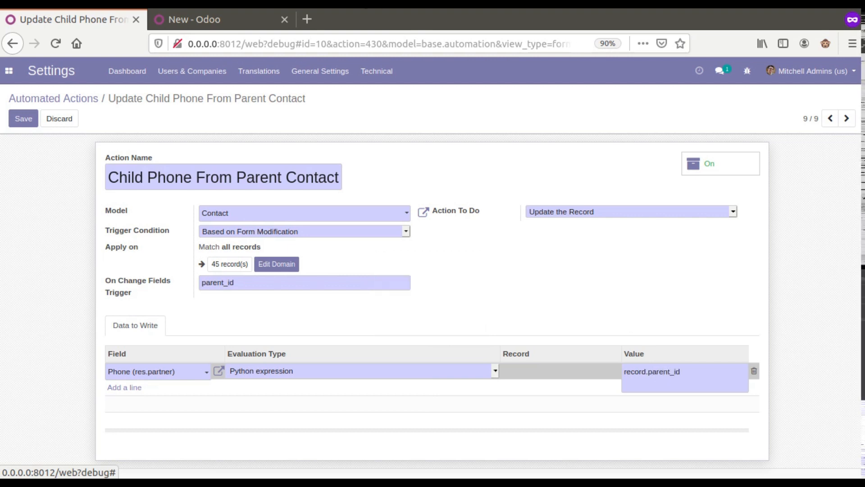
Step: Set the test customer's company to Deco Addicts
click(237, 18)
click(212, 212)
click(189, 234)
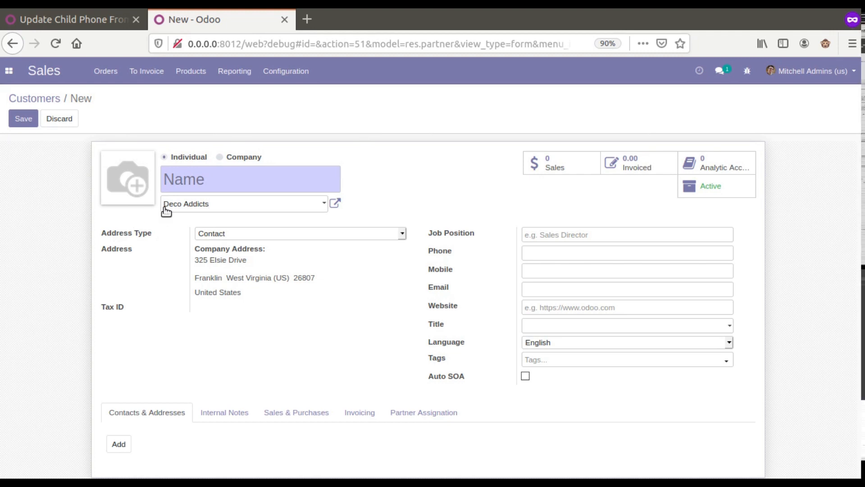
Step: Check the Deco Addicts company record's Phone field, then return to the automated action
click(335, 203)
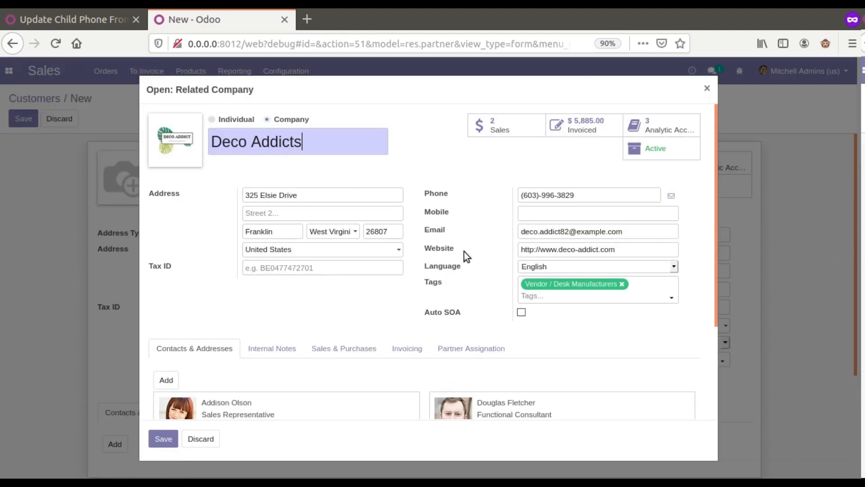
mouse_move(437, 194)
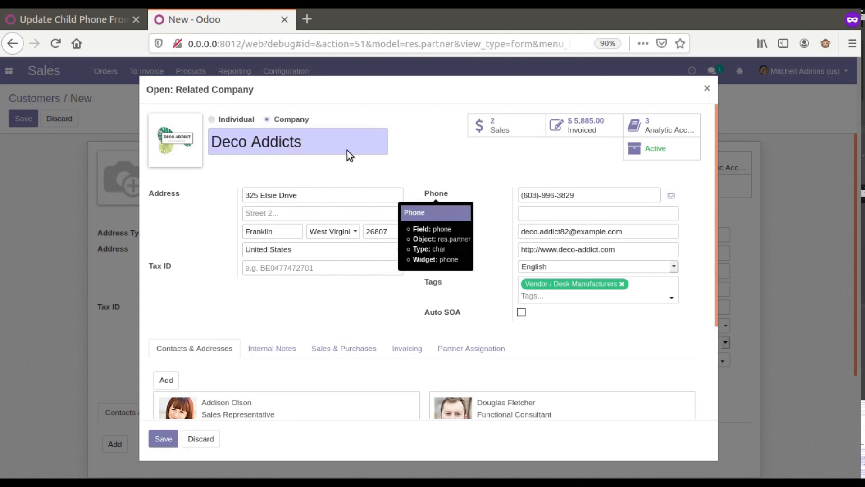
click(119, 19)
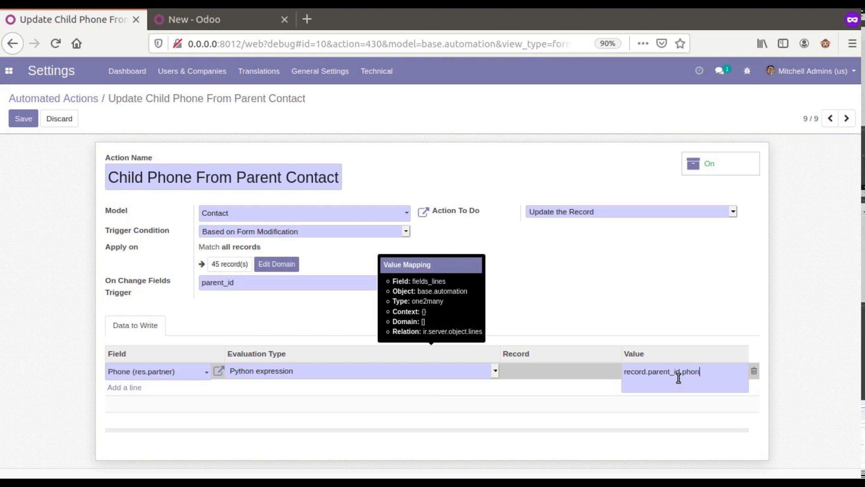
Step: Save the action with Phone set to record.parent_id.phone and reload the blank customer form
click(688, 315)
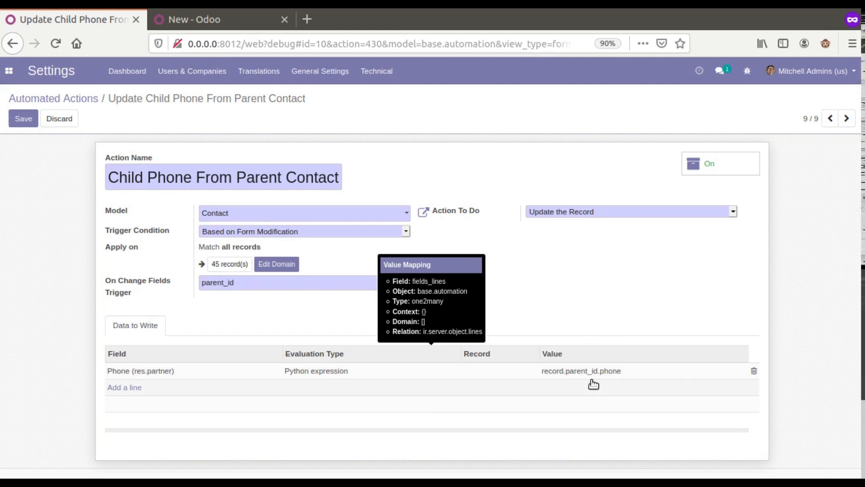
click(24, 119)
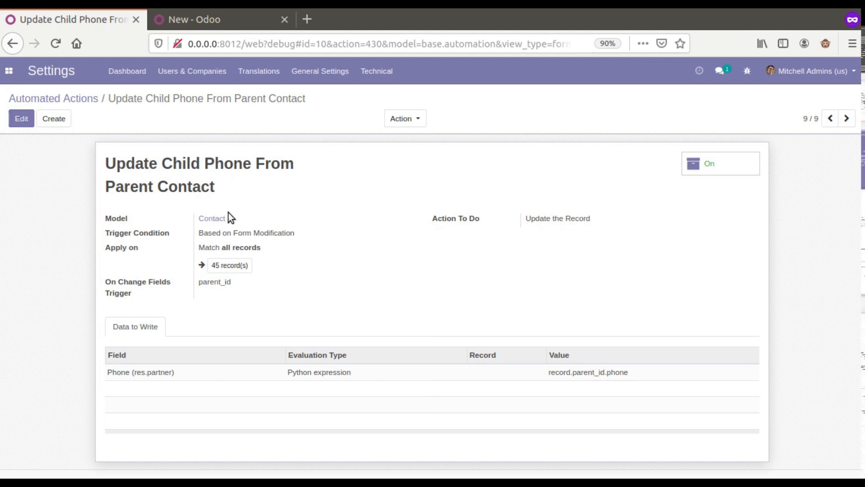
click(188, 20)
click(55, 44)
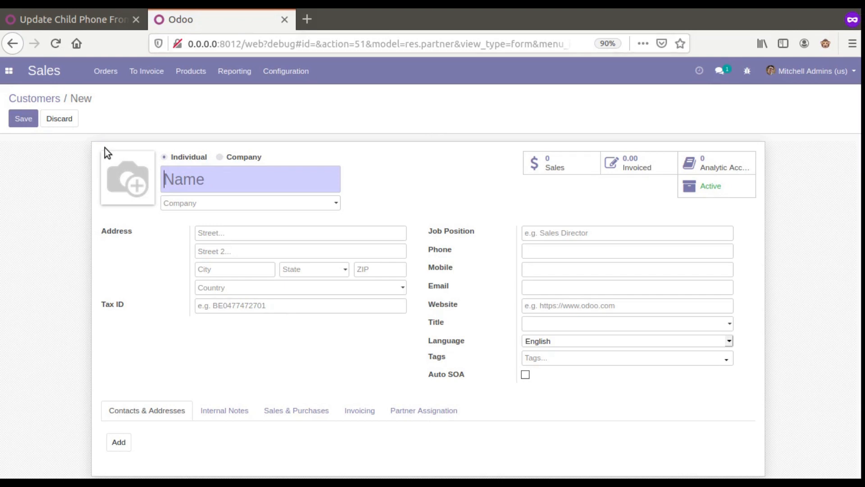
Step: Name the new customer Odoo and set its company to Azure Interior
mouse_move(209, 187)
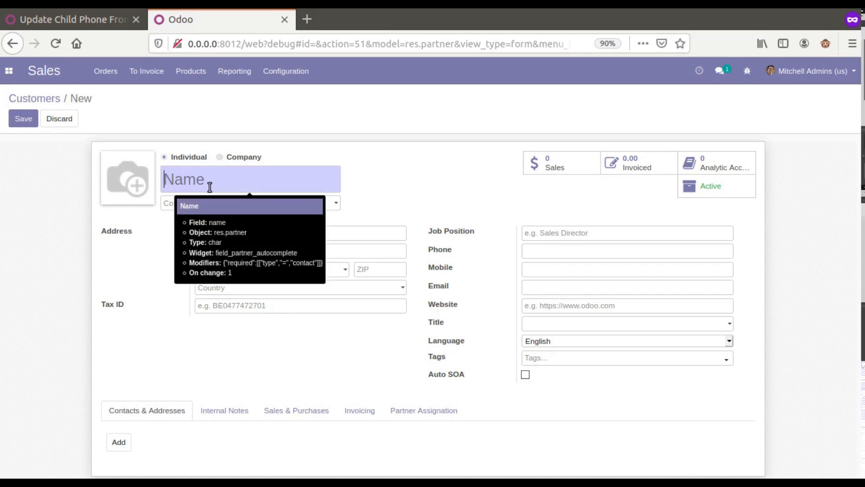
text(Odoo)
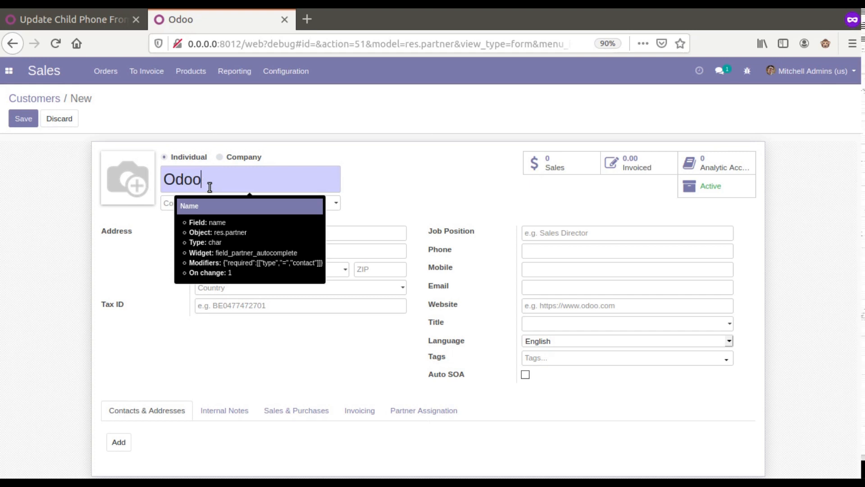
click(313, 205)
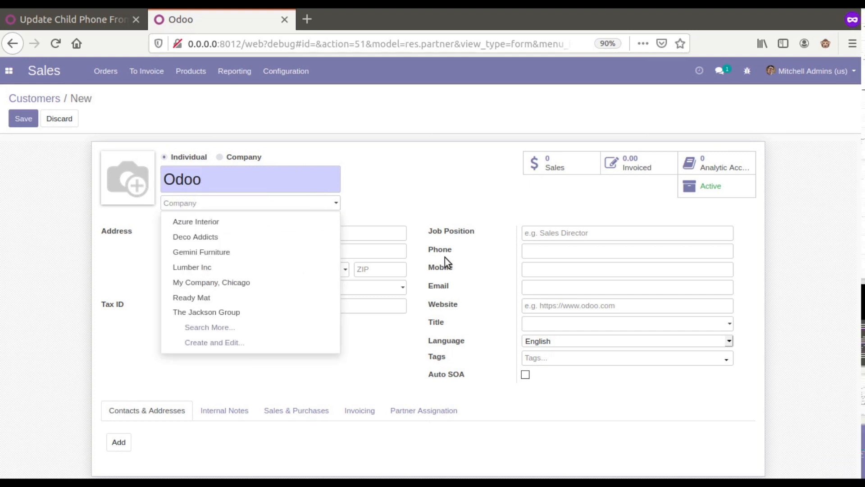
click(275, 227)
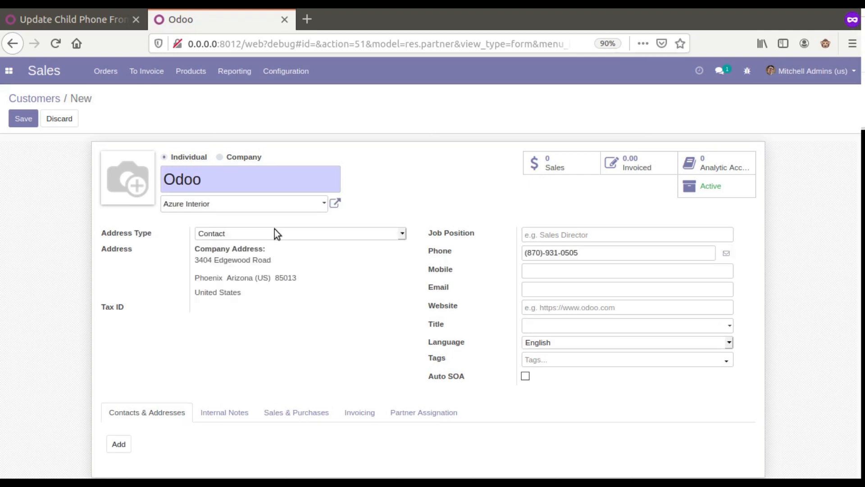
drag(527, 252, 584, 258)
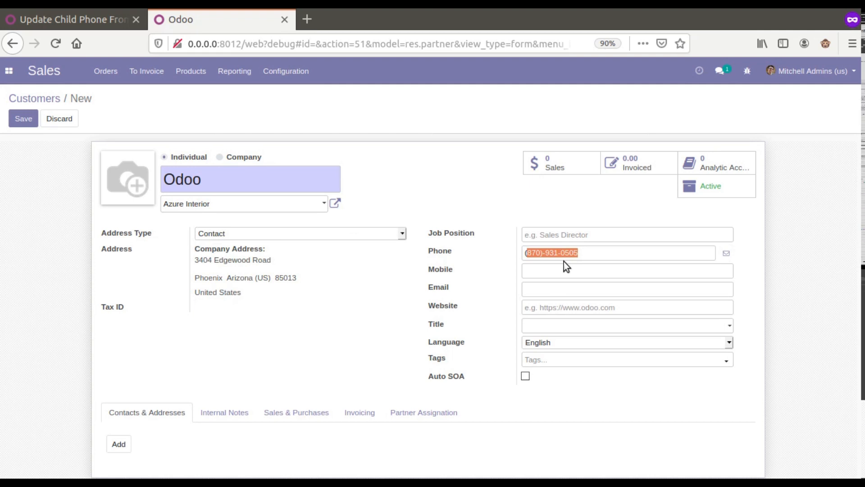
drag(547, 254, 561, 258)
click(387, 289)
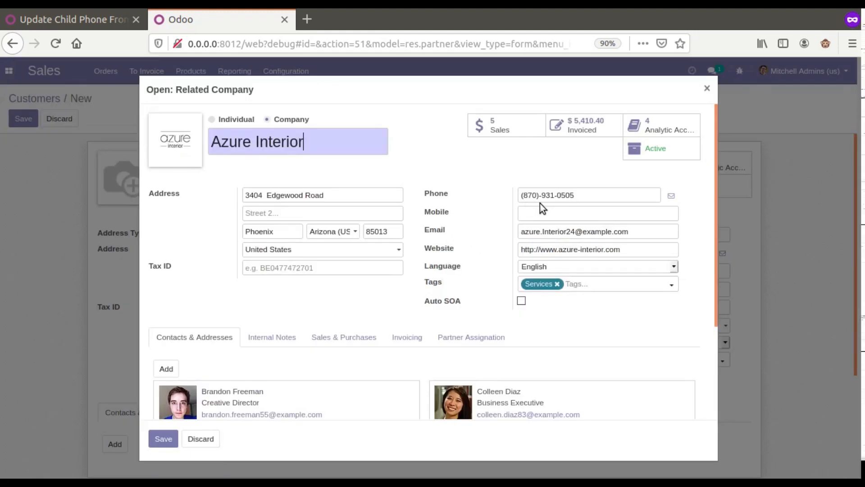
triple_click(542, 200)
click(707, 89)
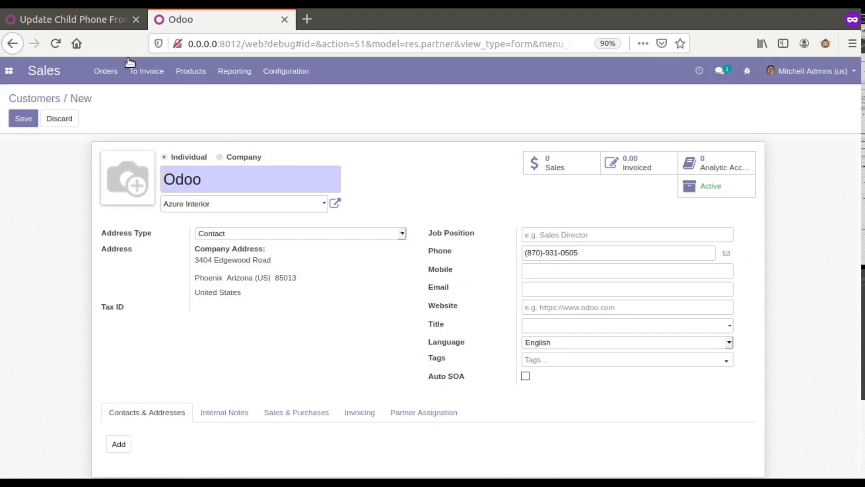
Step: Switch the phone-copy automated action off and discard the unsaved Odoo contact
click(108, 21)
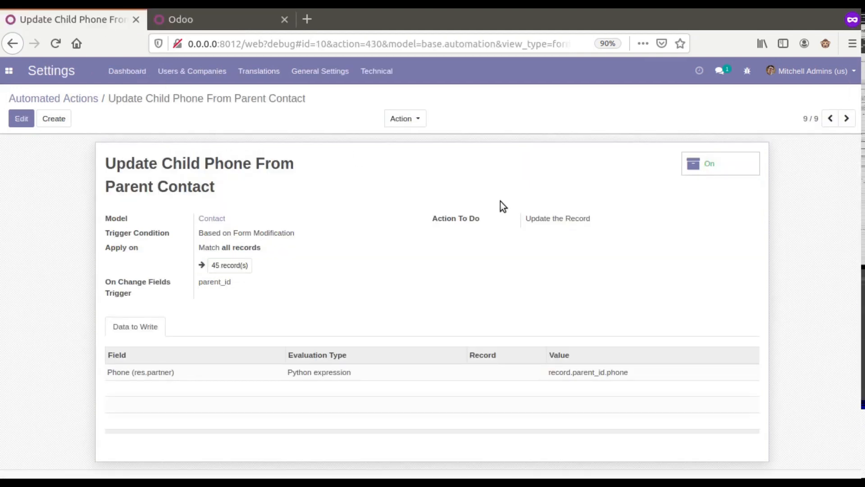
click(707, 171)
click(214, 26)
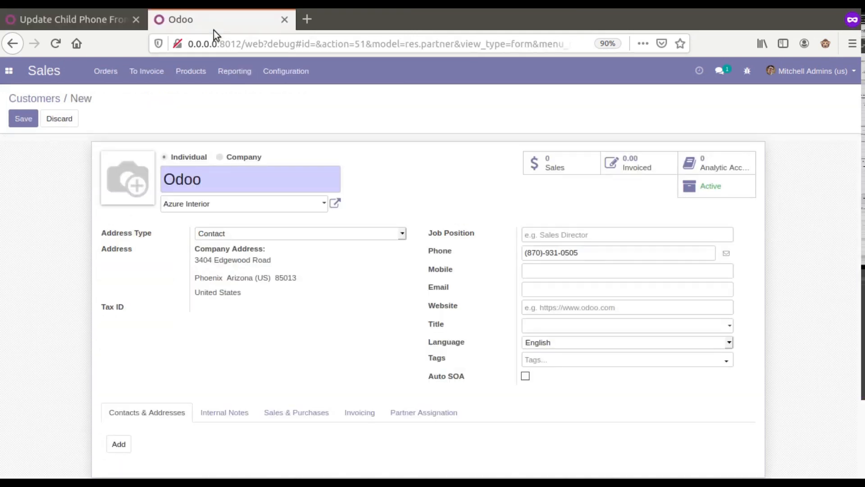
click(55, 100)
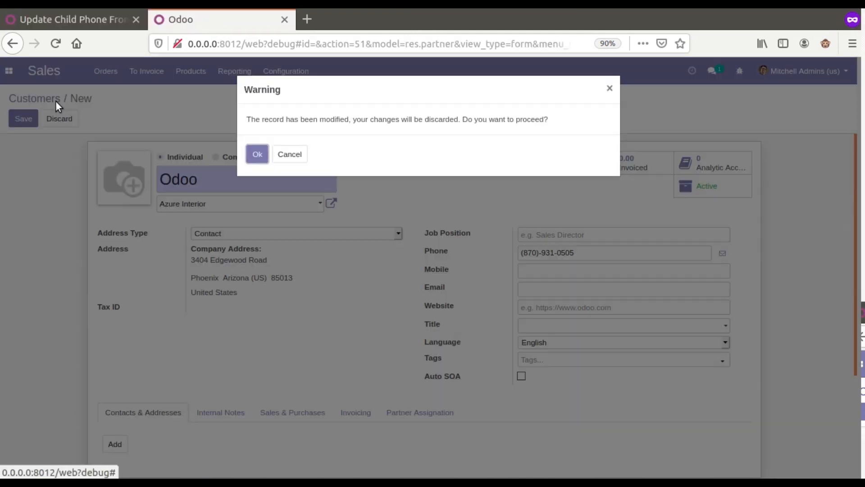
click(247, 162)
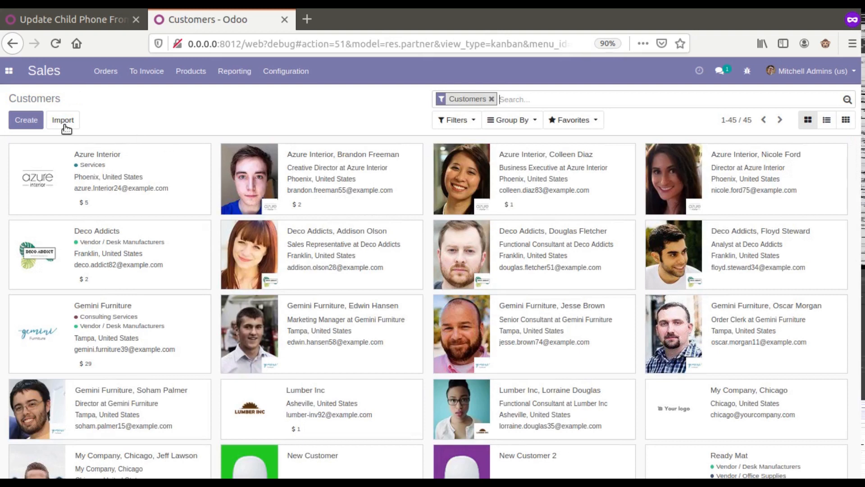
Step: Recreate customer Odoo under Azure Interior, then switch the automated action back on
click(28, 120)
text(Odoo)
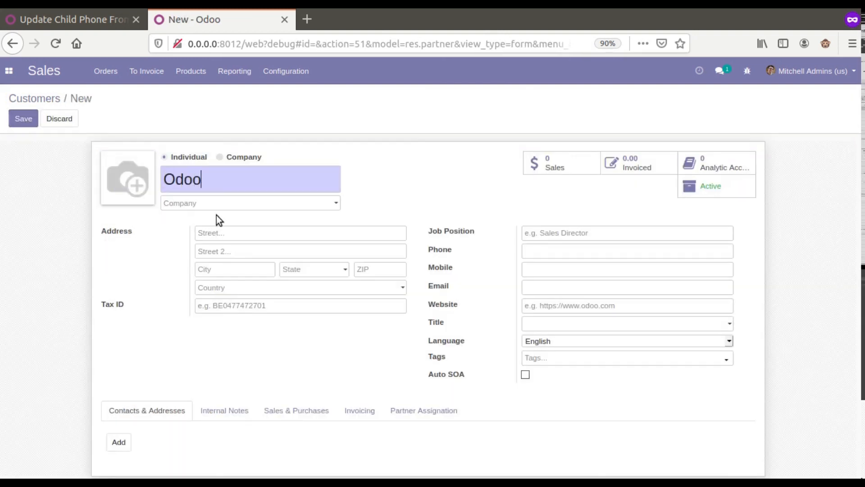
click(217, 206)
click(220, 224)
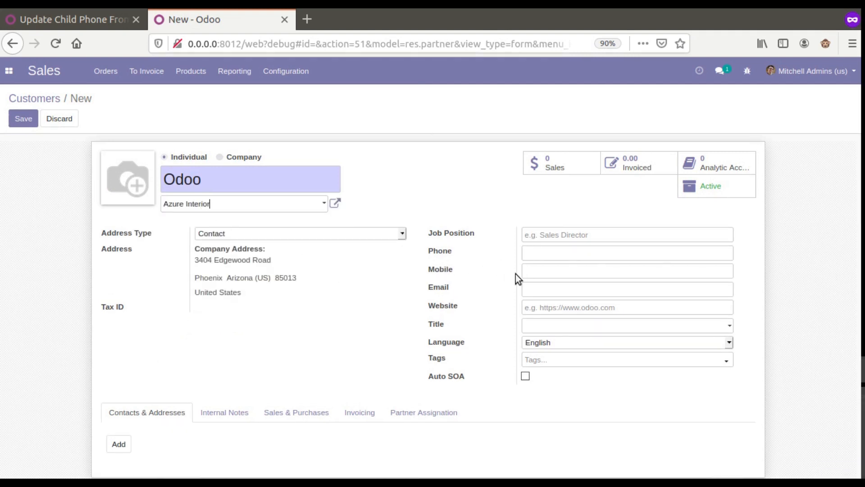
click(336, 203)
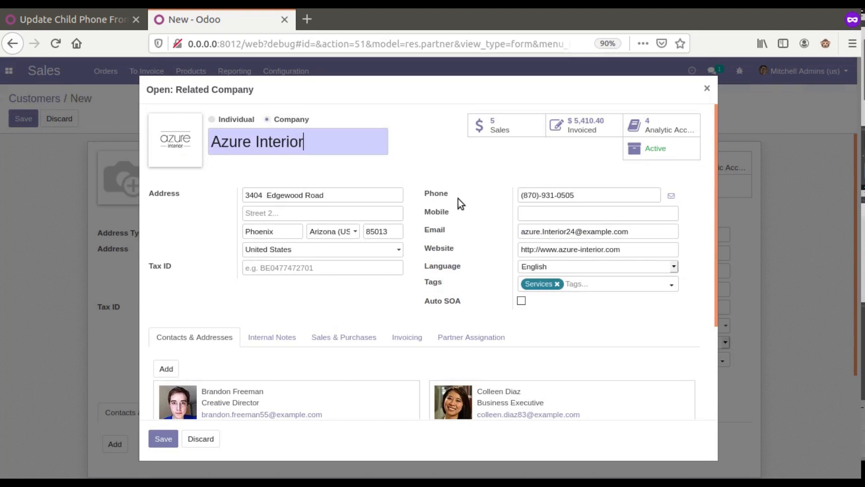
click(707, 88)
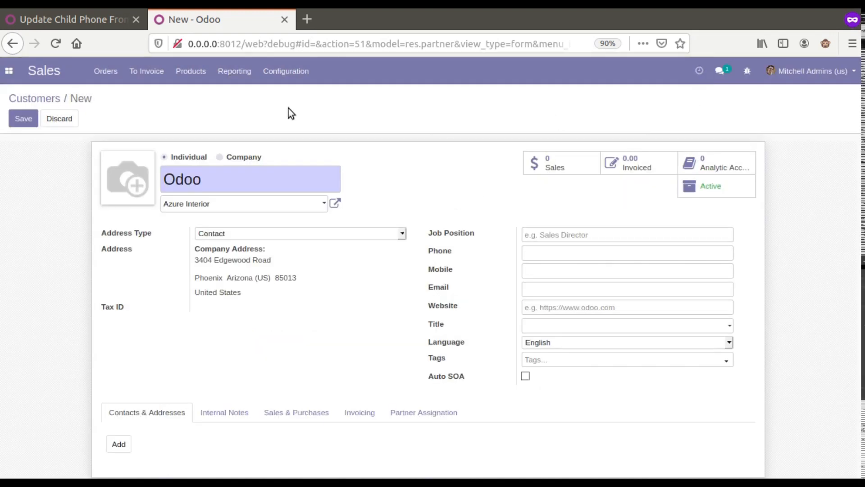
click(99, 20)
click(712, 165)
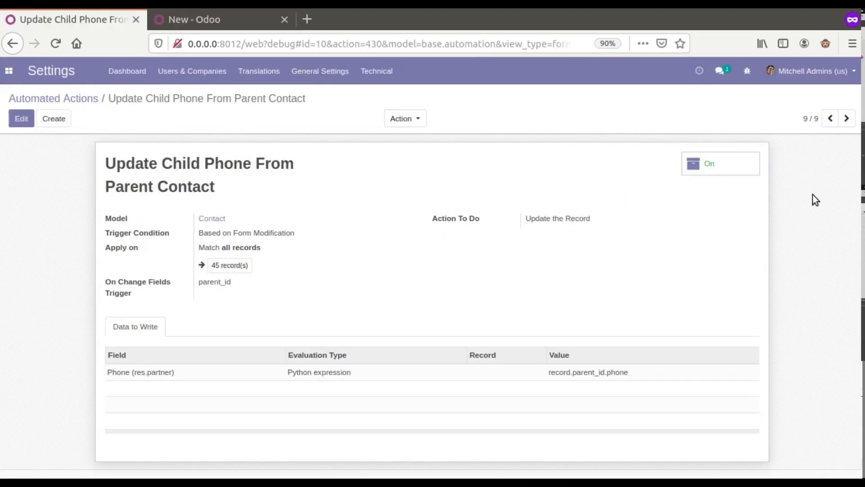
Step: Change the Odoo contact's company to Gemini Furniture and back to Azure Interior
click(222, 23)
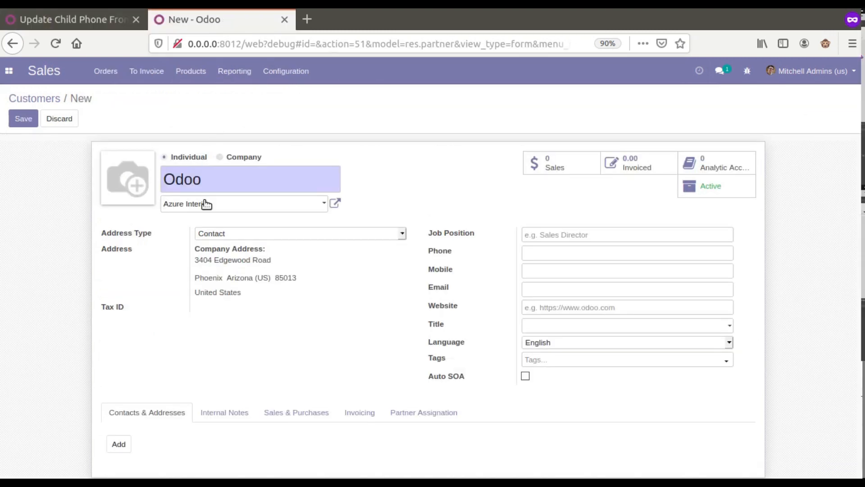
click(230, 207)
click(218, 247)
click(244, 210)
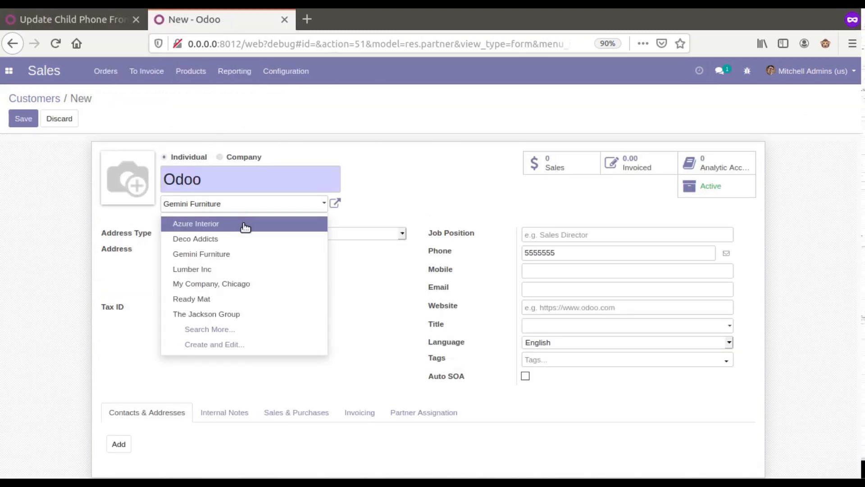
click(245, 225)
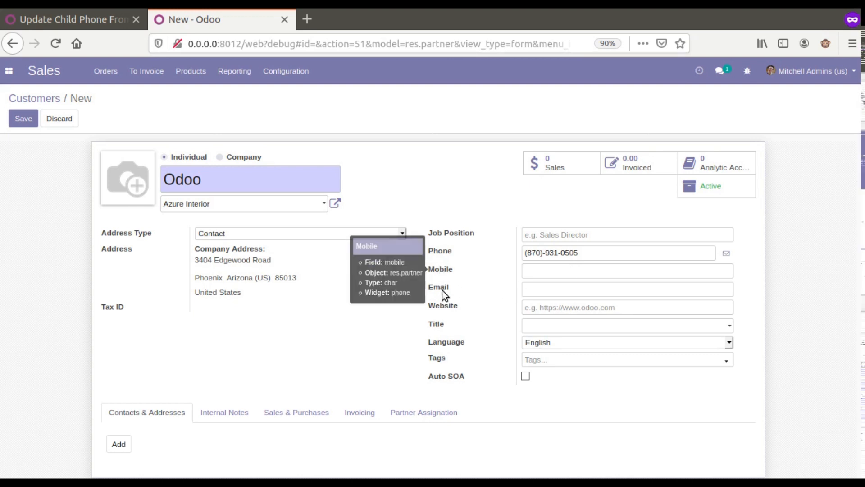
Step: Save mobile number 12345 on the Azure Interior company record
click(336, 203)
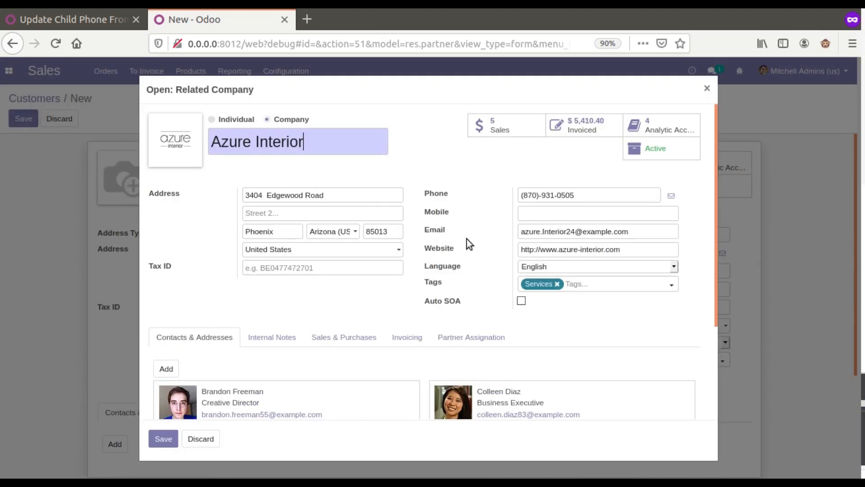
click(540, 210)
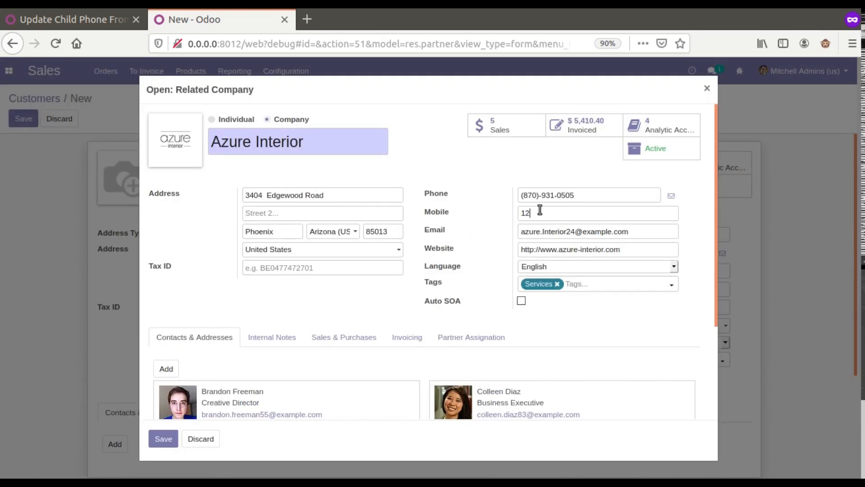
text(12345)
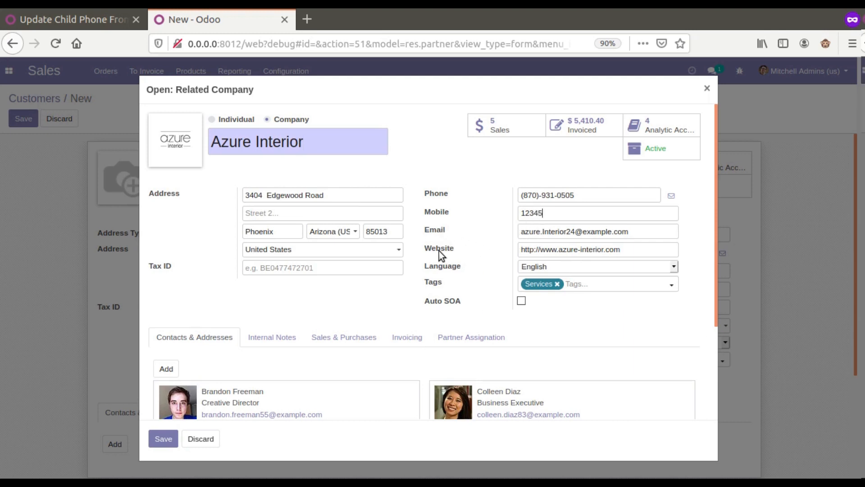
click(163, 438)
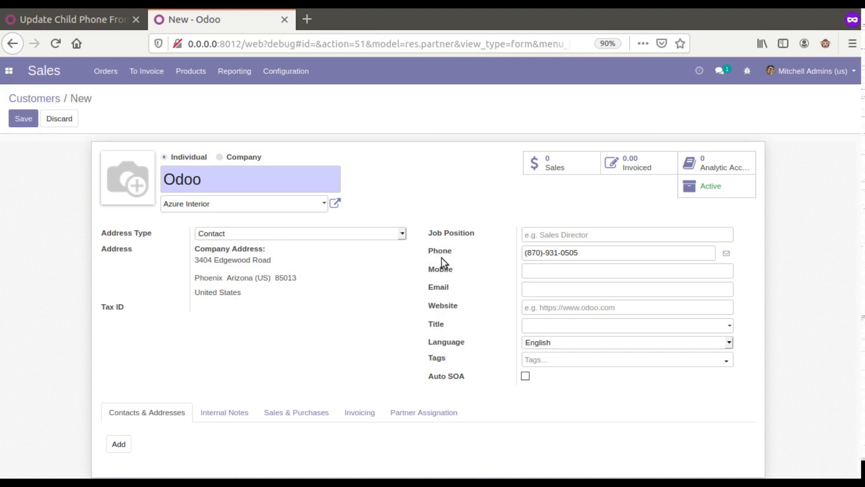
Step: Edit the automated action and add a data line for the Mobile field
click(113, 20)
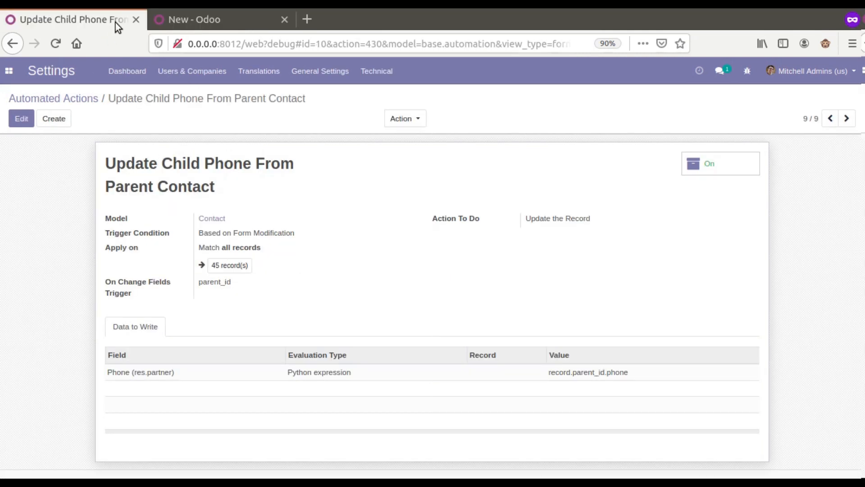
click(21, 118)
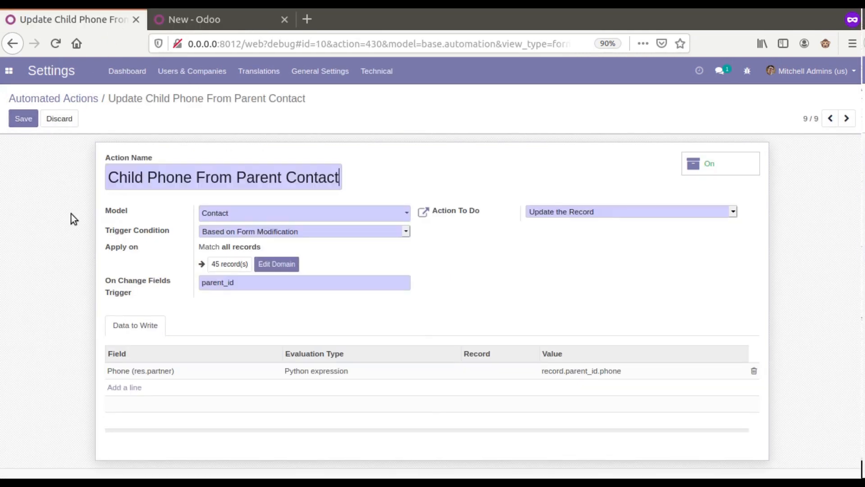
click(122, 388)
text(mob)
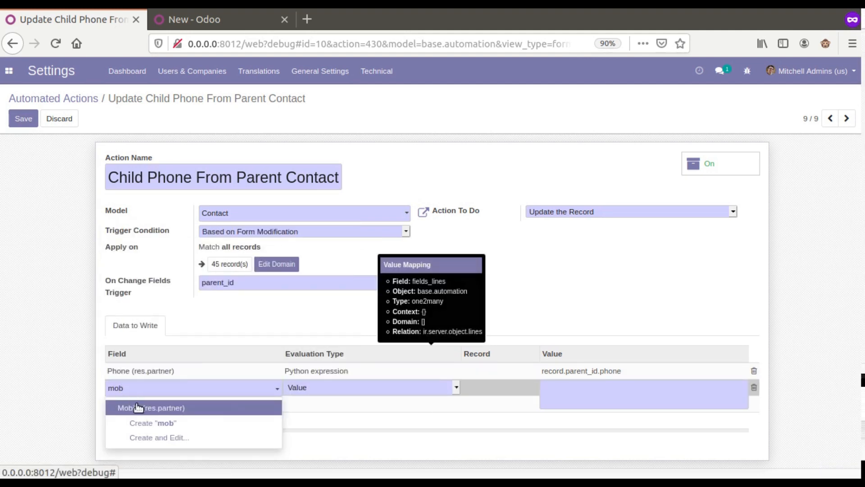
click(136, 408)
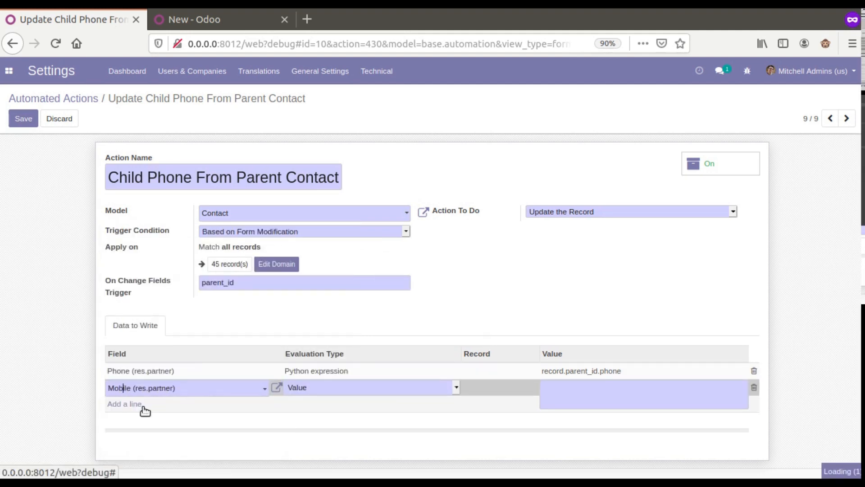
Step: Set the Mobile line to Python expression, keep the unsaved changes, and begin its value
click(310, 390)
click(344, 431)
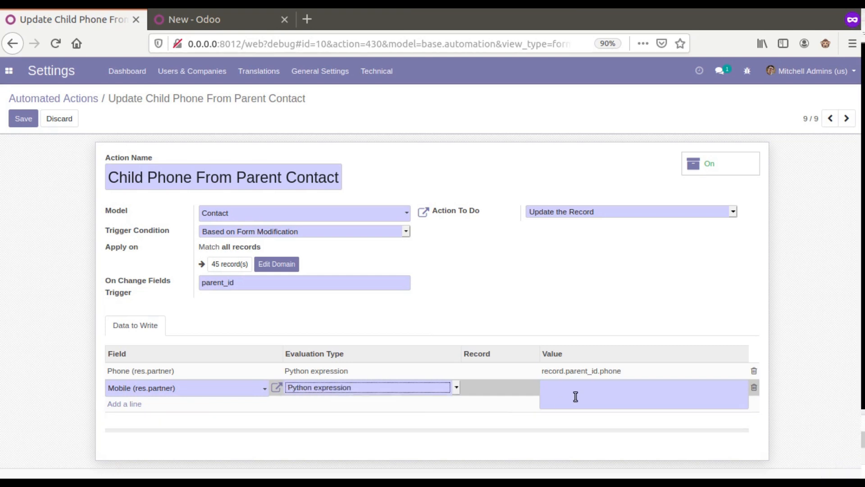
click(591, 375)
click(290, 154)
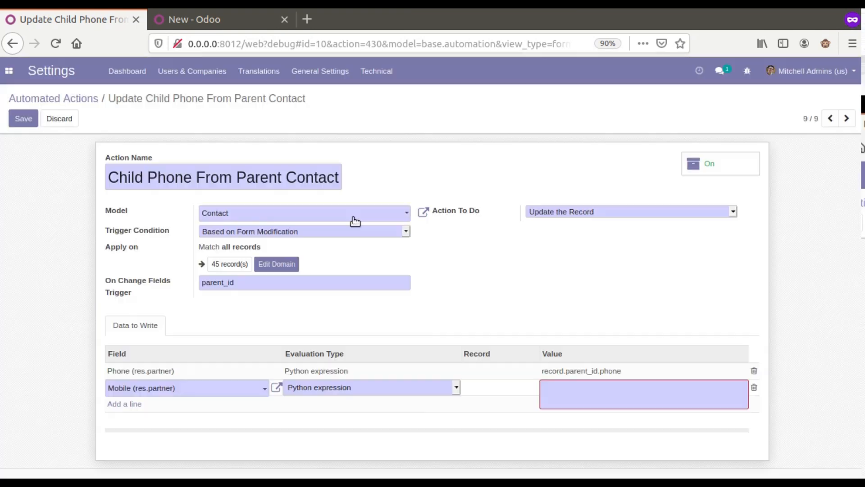
click(594, 395)
text(record.parent_id.)
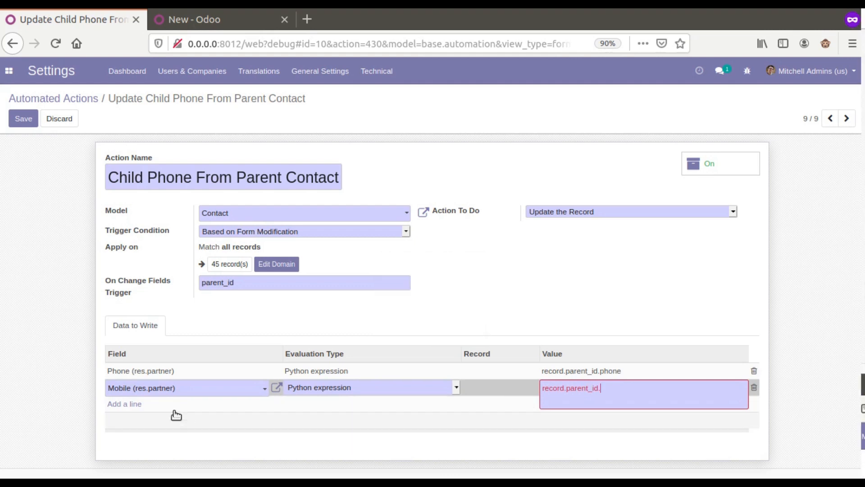
Step: Check Azure Interior's Mobile field and complete the Mobile value as record.parent_id.mobile
click(204, 20)
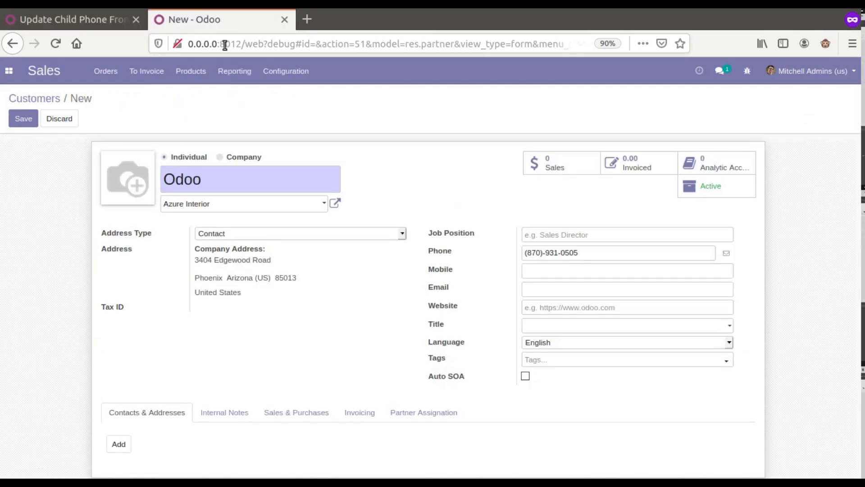
click(335, 203)
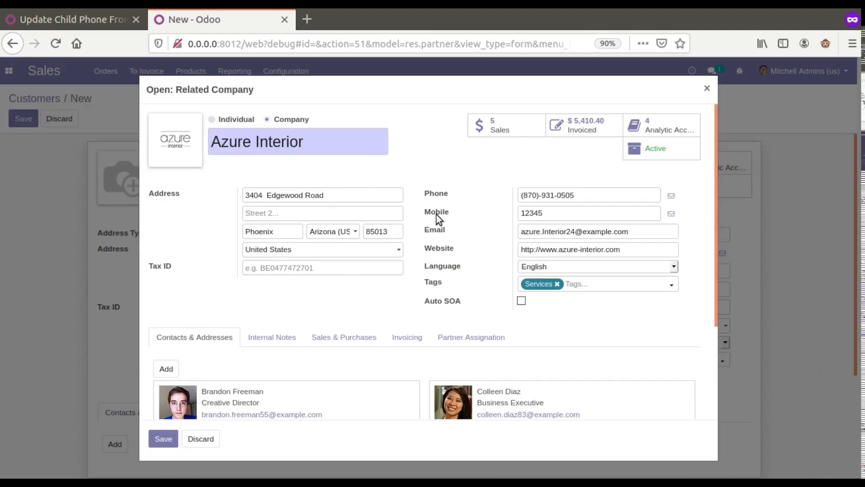
mouse_move(437, 214)
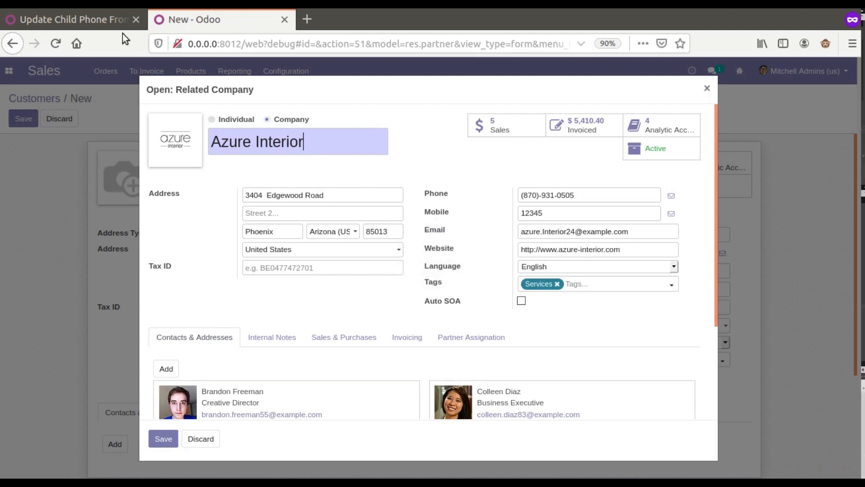
click(81, 20)
text(ord.parent_id.mo)
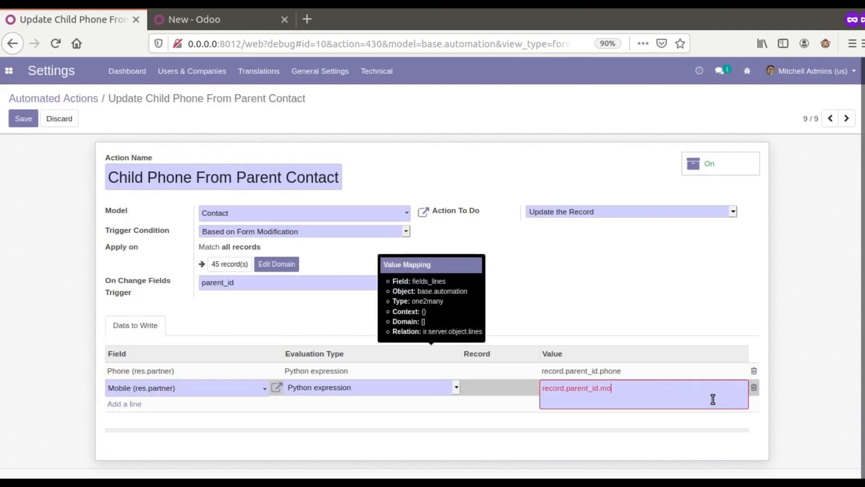
text(bile)
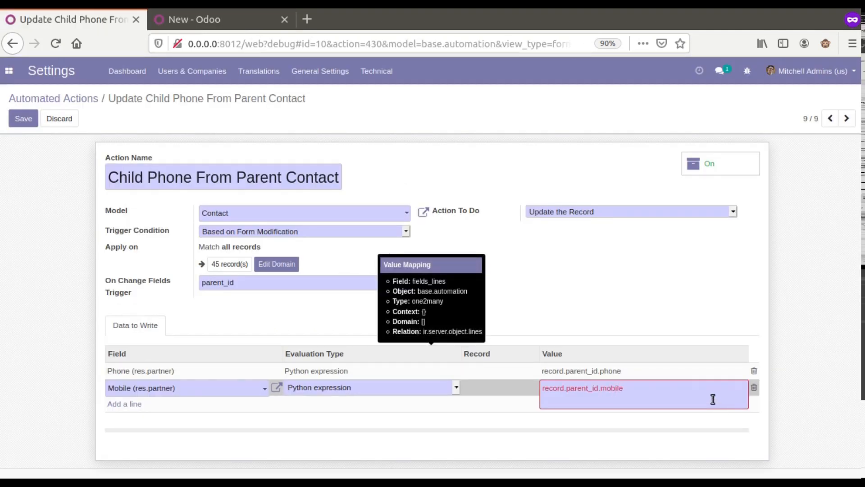
click(614, 321)
Step: Add an Email line evaluated as Python expression with value record.parent_id.email
click(142, 405)
text(emai)
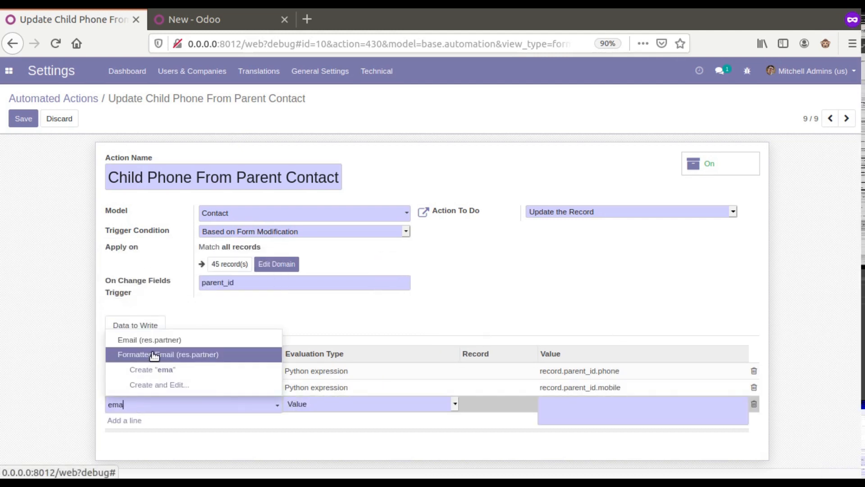
click(158, 342)
click(373, 414)
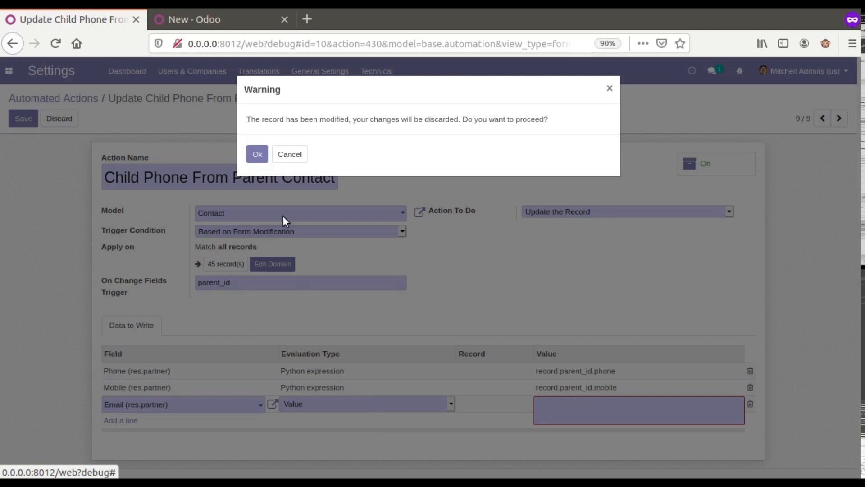
click(303, 153)
click(335, 404)
click(342, 445)
click(576, 404)
text(re)
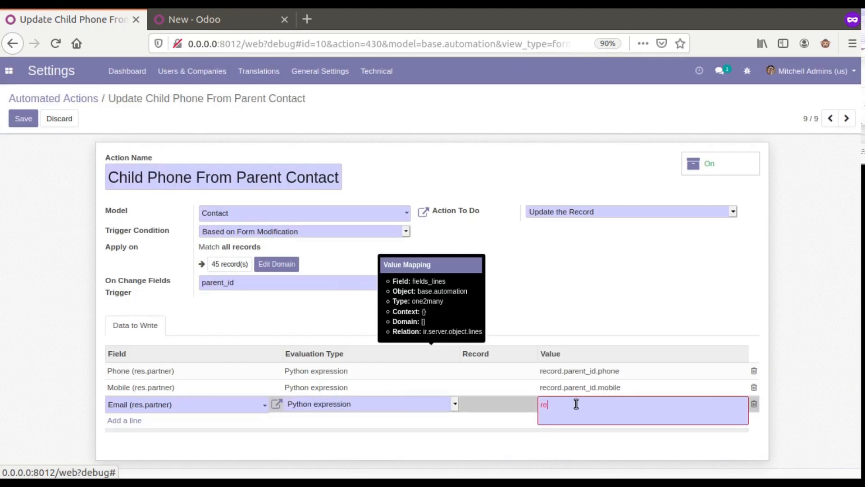
text(ar)
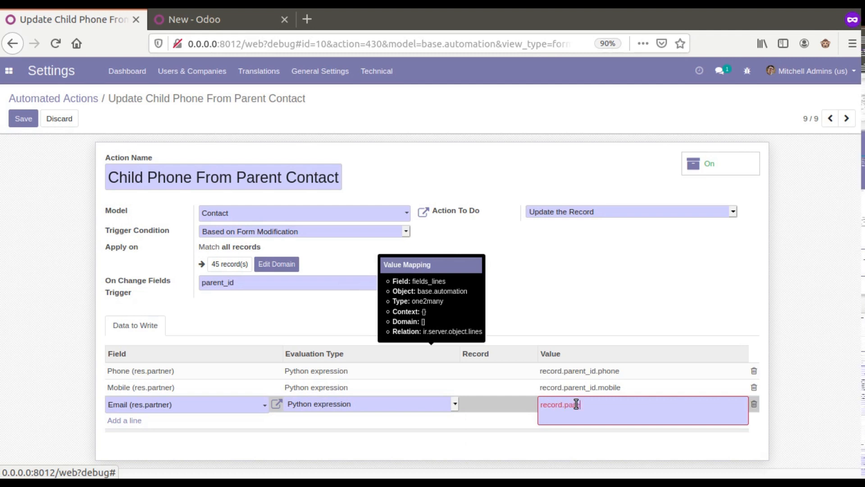
text(ent_)
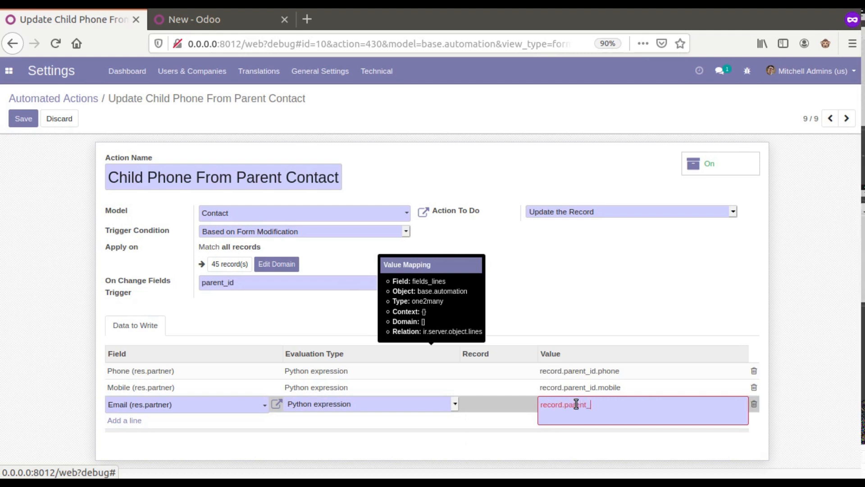
text(id.email)
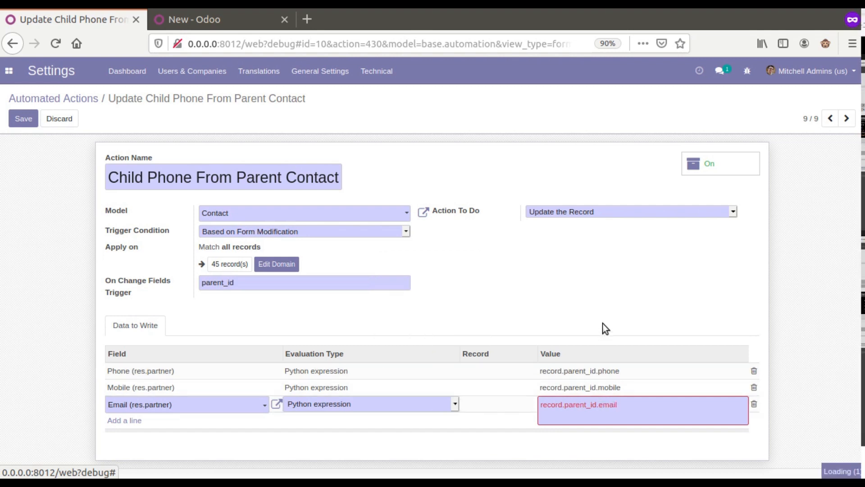
Step: Commit the record.parent_id.email line, compare with the company's Email field, and reselect the expression
click(602, 323)
click(194, 27)
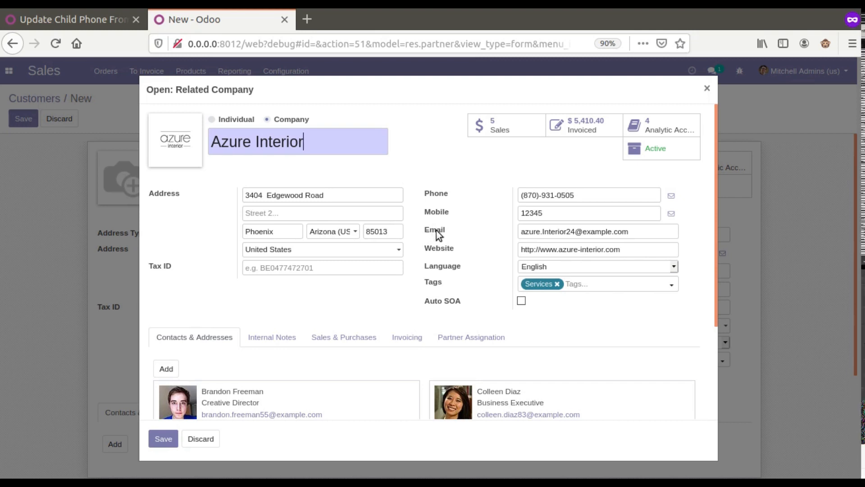
mouse_move(436, 231)
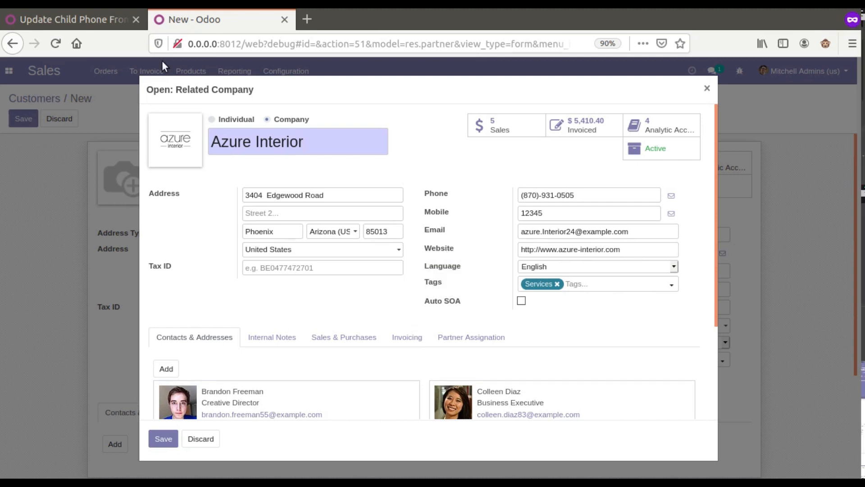
click(112, 20)
click(582, 405)
double_click(581, 405)
click(581, 405)
key(ctrl+c)
Step: Add a Website Messages row with the Python expression record.parent_id.website and save the action
click(125, 422)
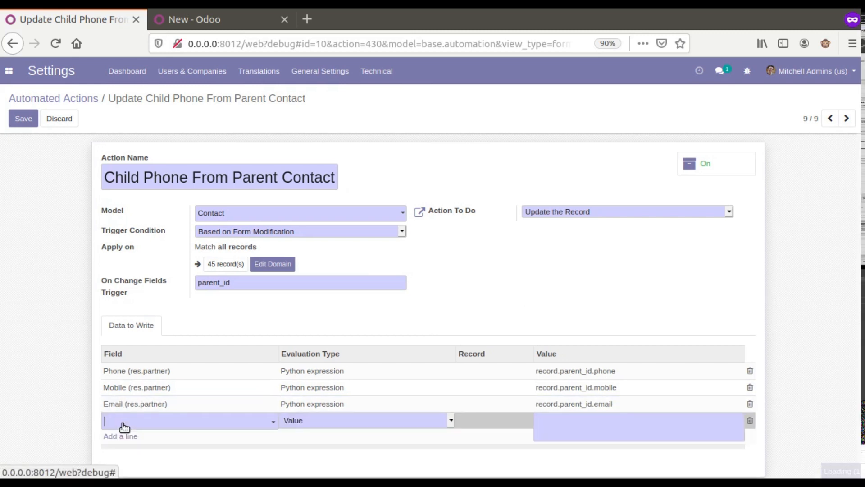
text(web)
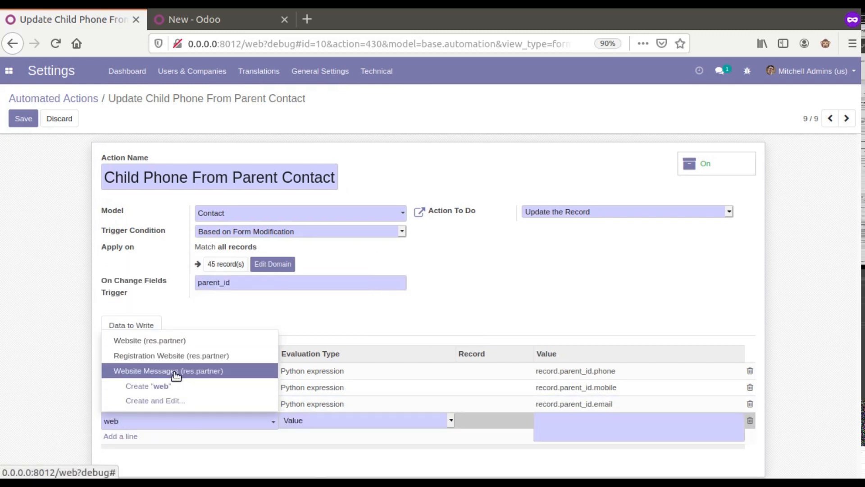
click(179, 371)
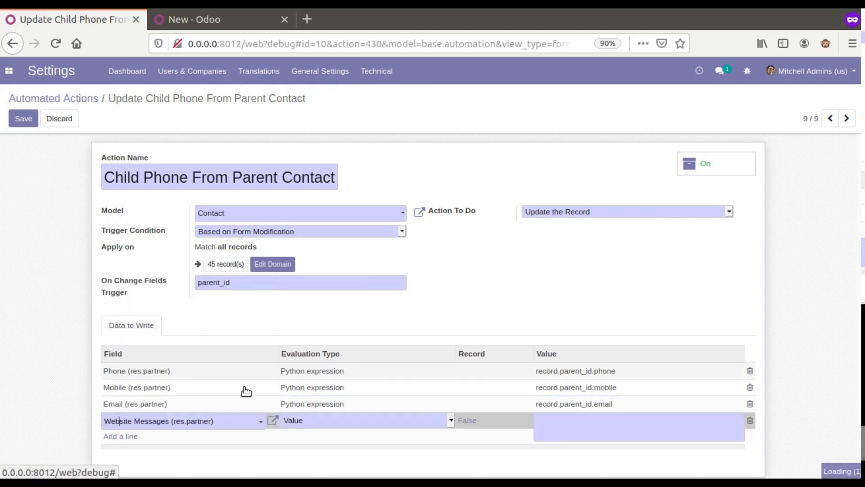
click(388, 420)
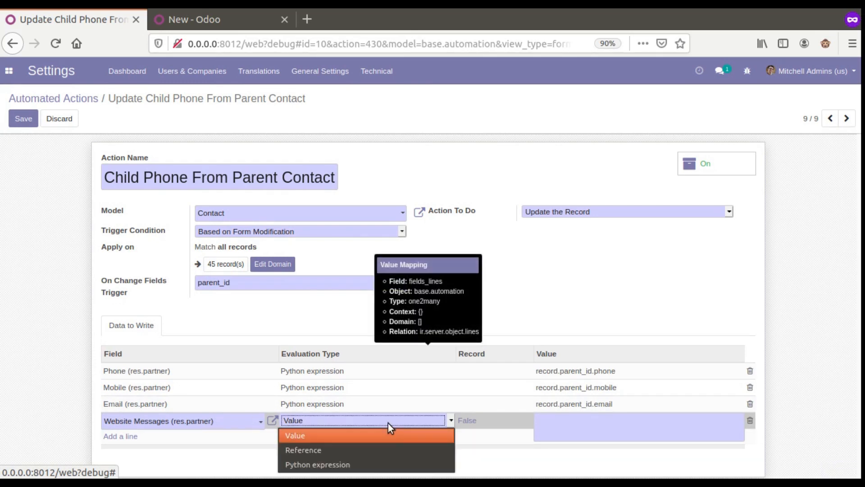
click(358, 464)
click(584, 428)
key(ctrl+v)
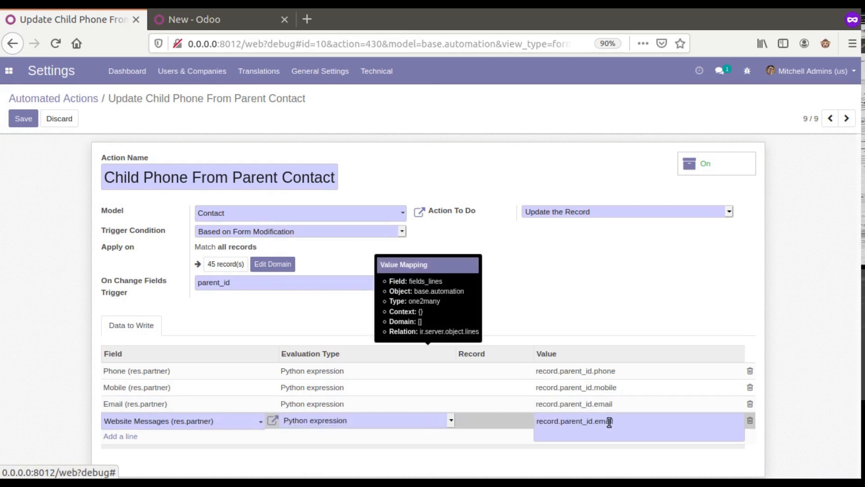
double_click(610, 422)
text(we)
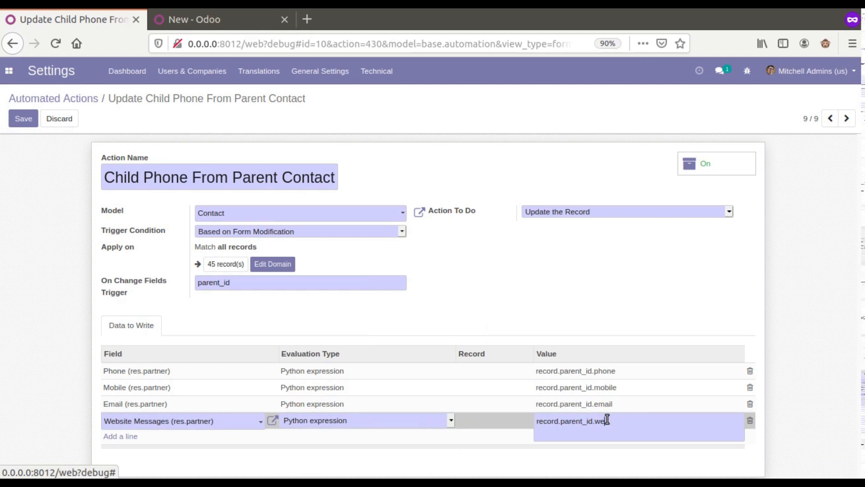
text(bsite)
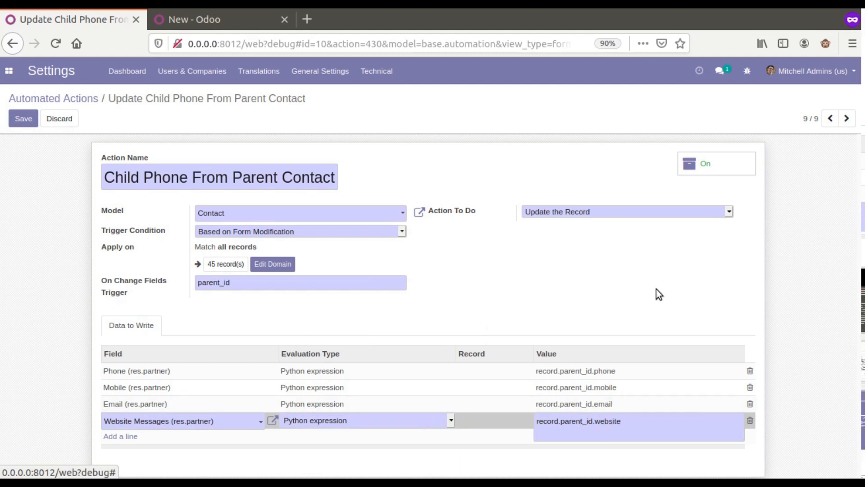
click(590, 299)
click(13, 119)
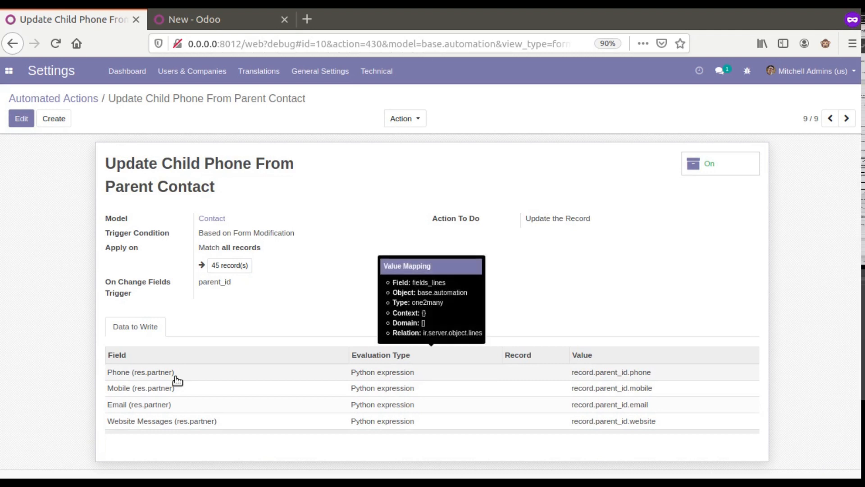
Step: Close the parent company record and discard the unsaved customer to return to the customers list
click(204, 22)
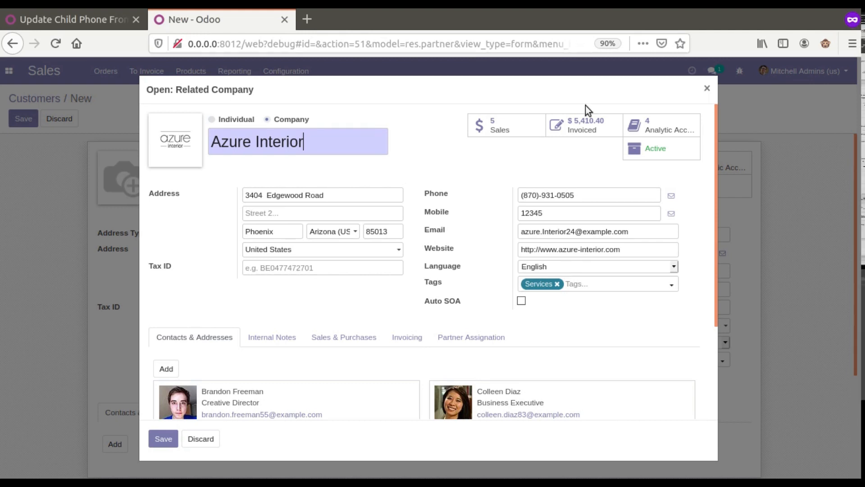
click(707, 88)
click(47, 103)
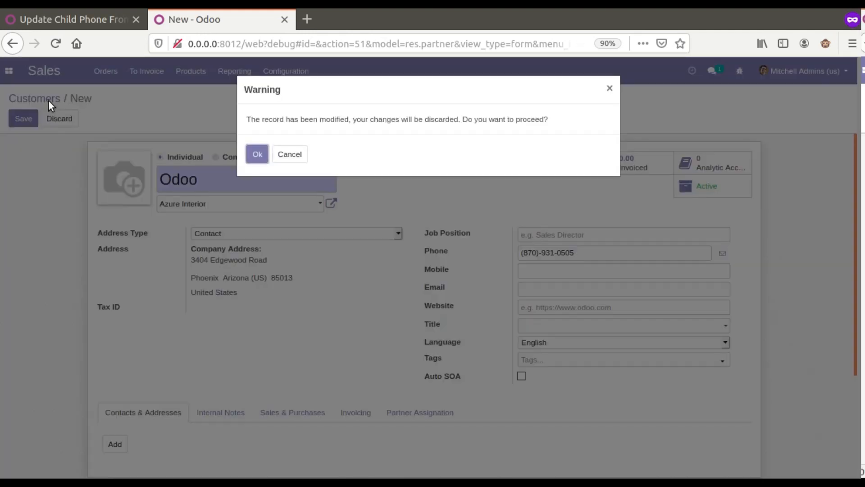
click(258, 161)
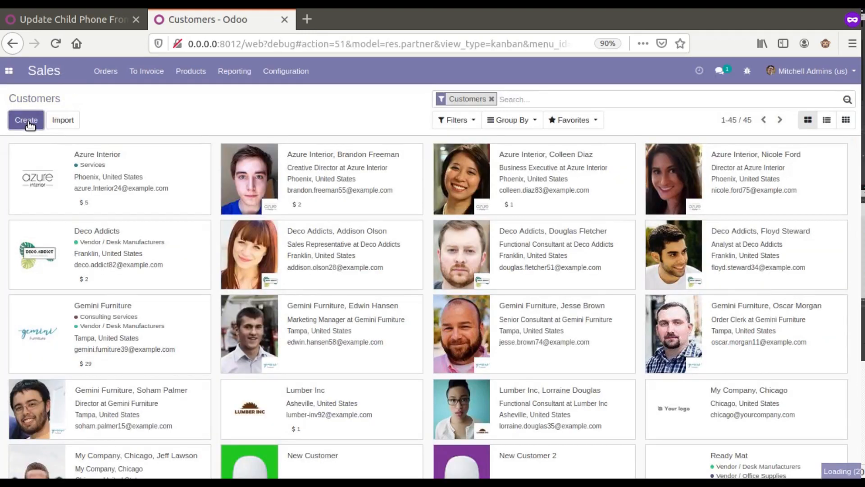
Step: Create a new contact 'Odoo', link it to a parent company, and inspect the resulting error traceback
click(28, 123)
text(Odoo)
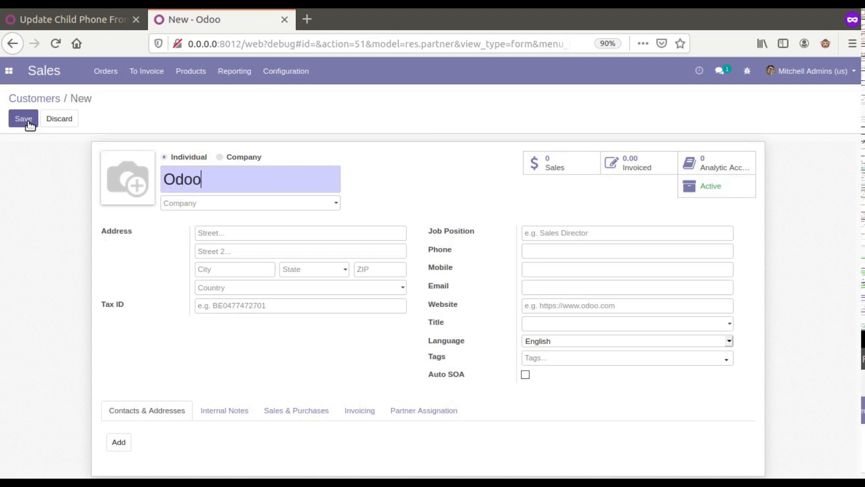
click(222, 204)
click(215, 230)
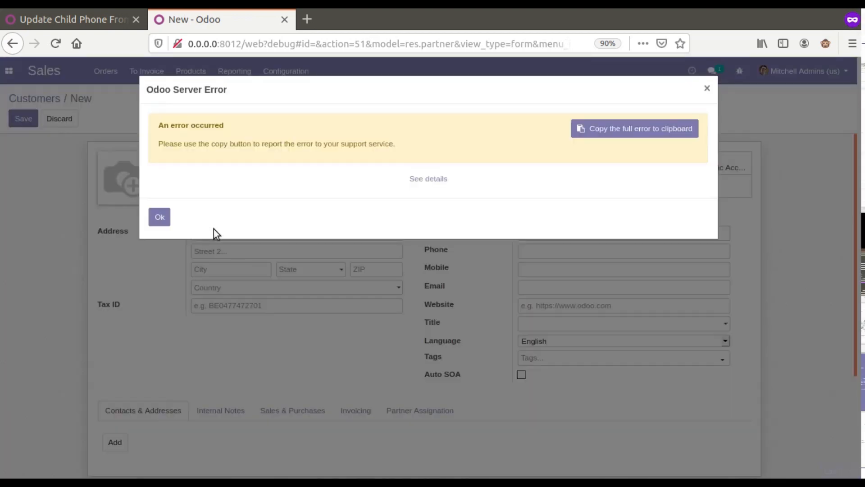
click(428, 179)
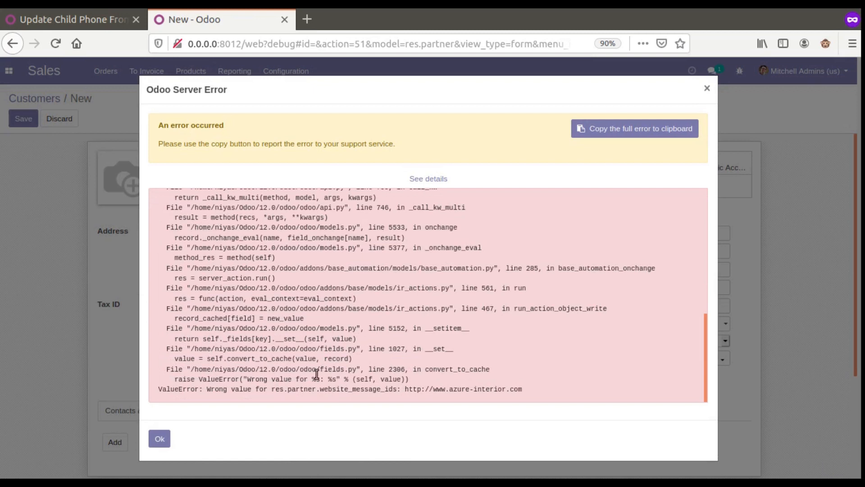
click(39, 26)
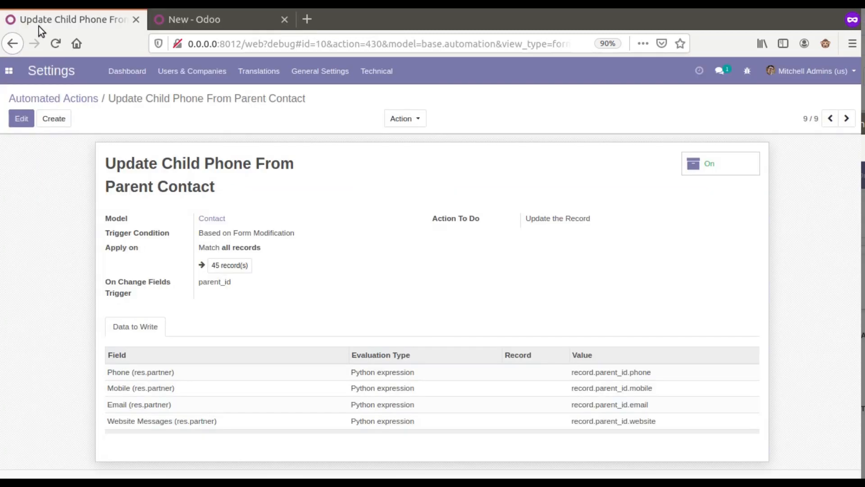
Step: Change the fourth line's field from Website Messages to Website (res.partner) and save
click(21, 118)
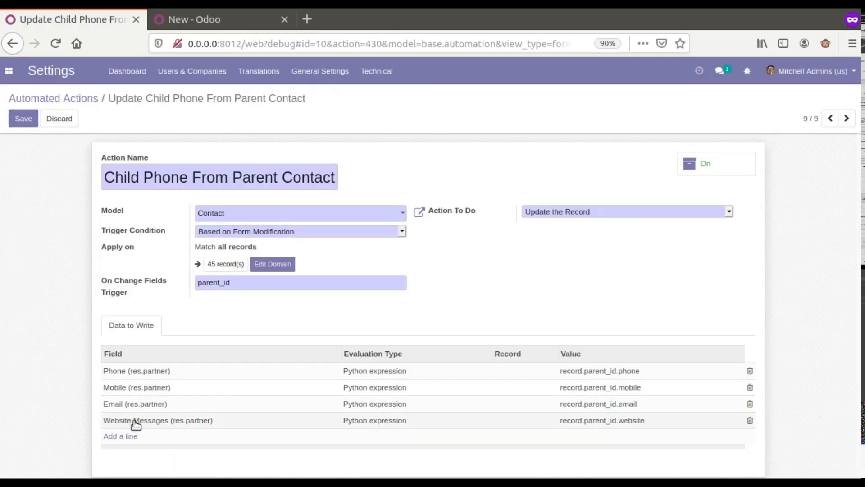
click(135, 421)
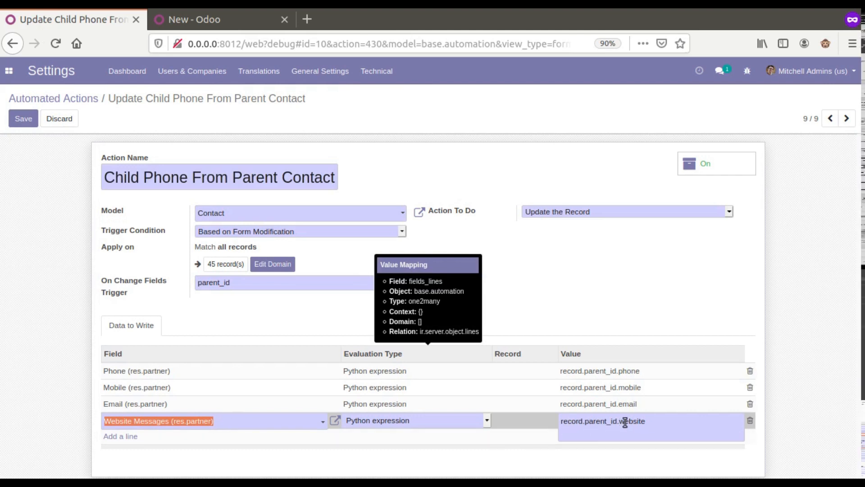
click(228, 425)
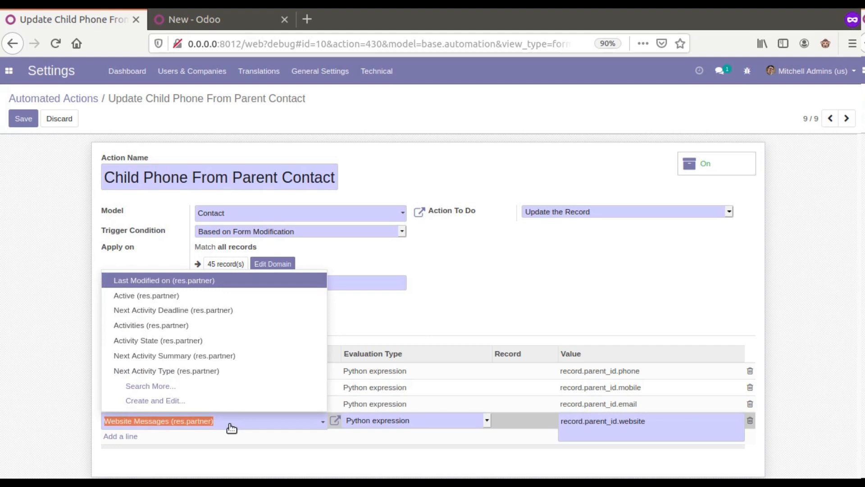
text(web)
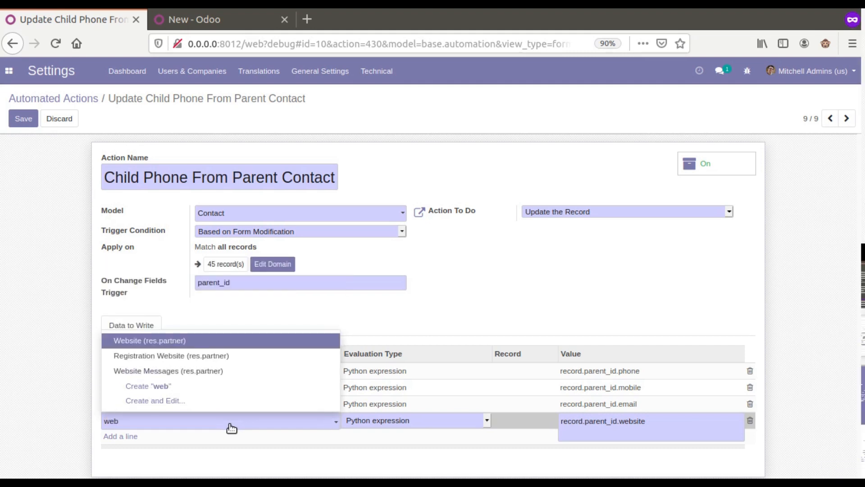
click(149, 343)
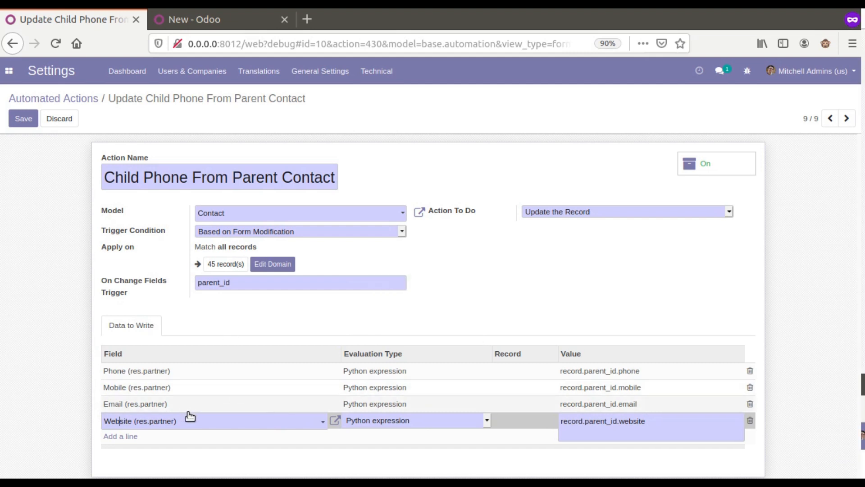
click(23, 119)
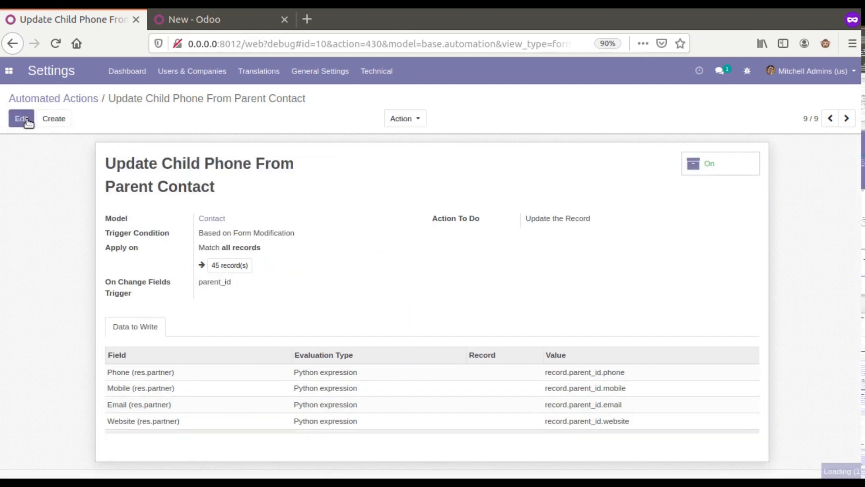
Step: On the test contact, dismiss the server error and set its company to Azure Interior
click(220, 18)
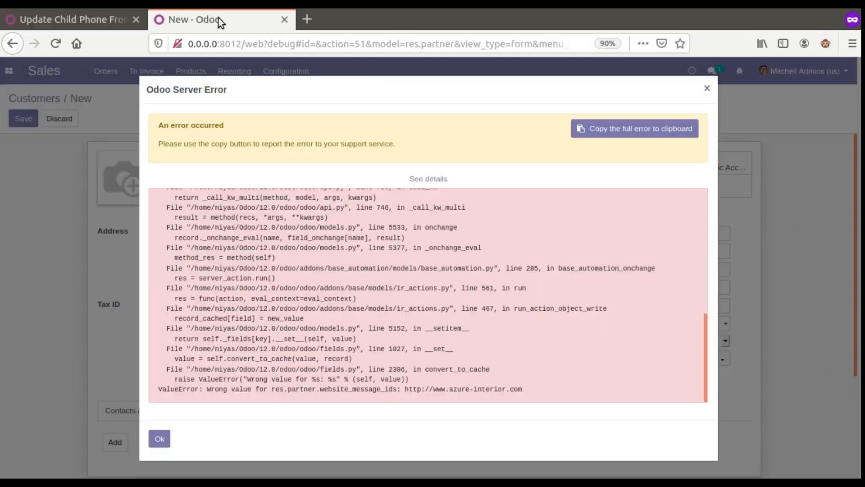
click(160, 439)
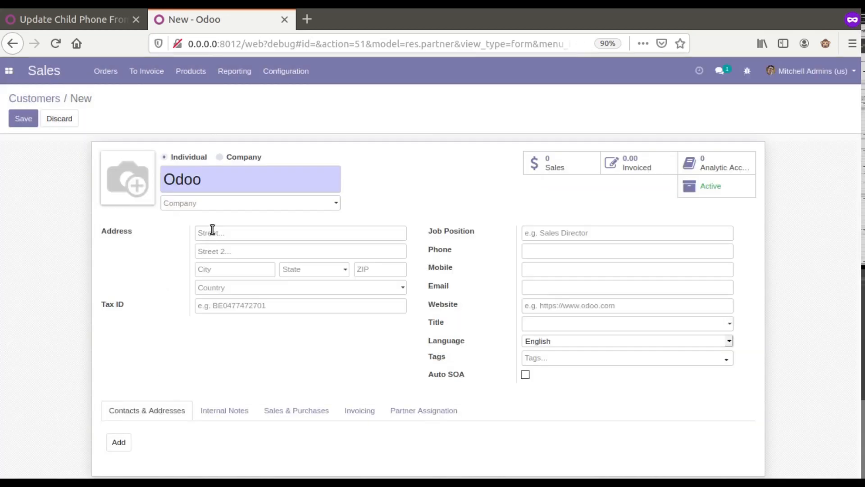
click(218, 209)
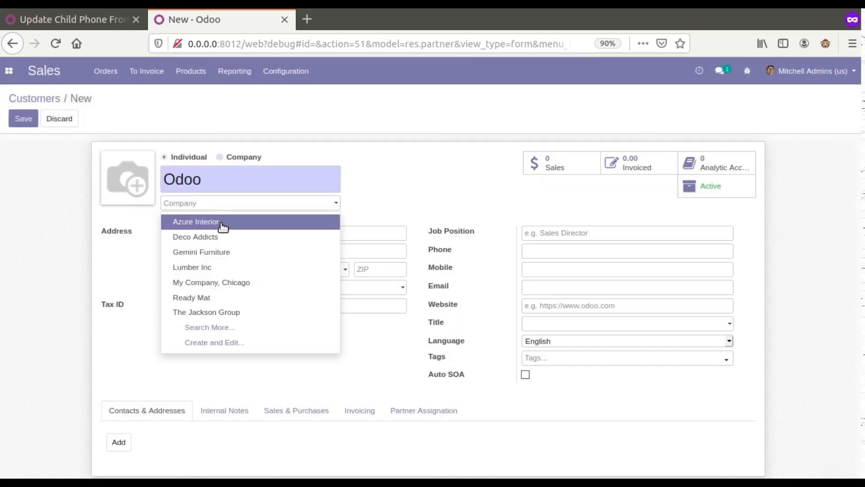
click(223, 224)
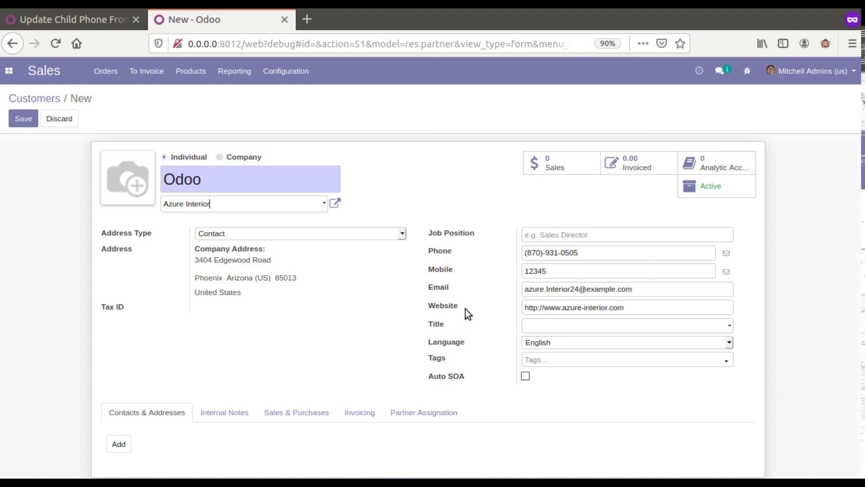
click(88, 22)
Step: Open 'Update Child Phone From Parent Contact' from Technical > Automated Actions in edit mode
click(376, 71)
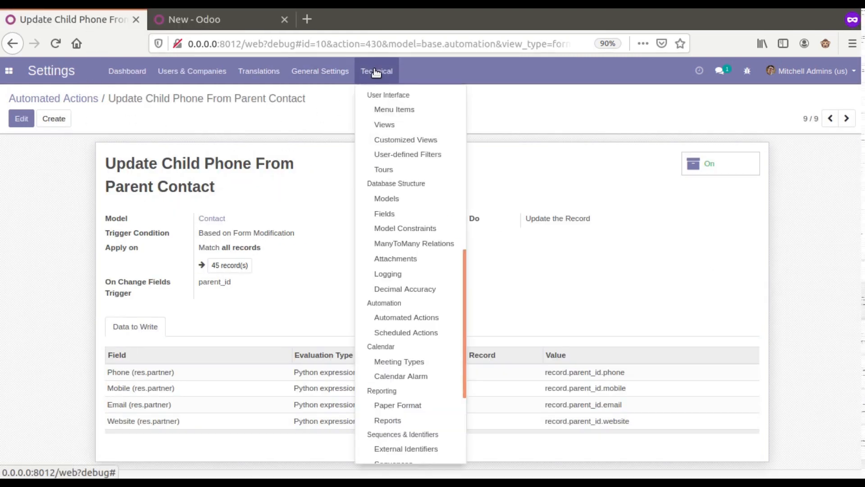
click(376, 74)
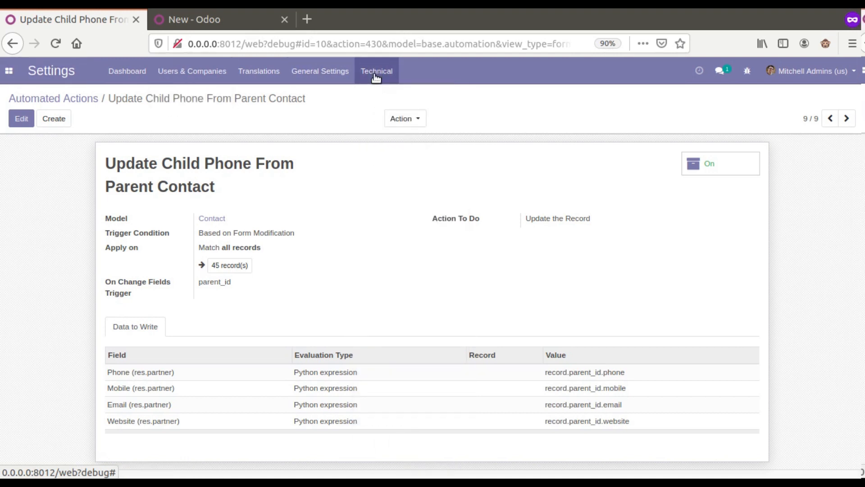
click(376, 74)
scroll(397, 216, down, 1)
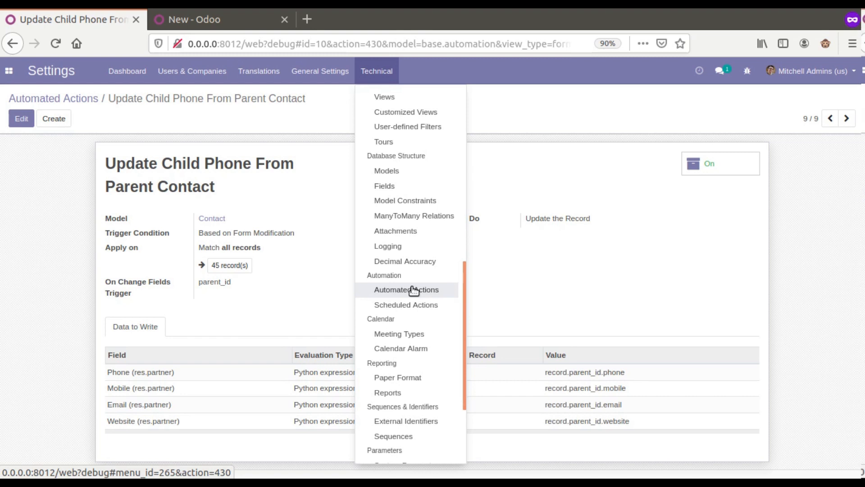
click(413, 291)
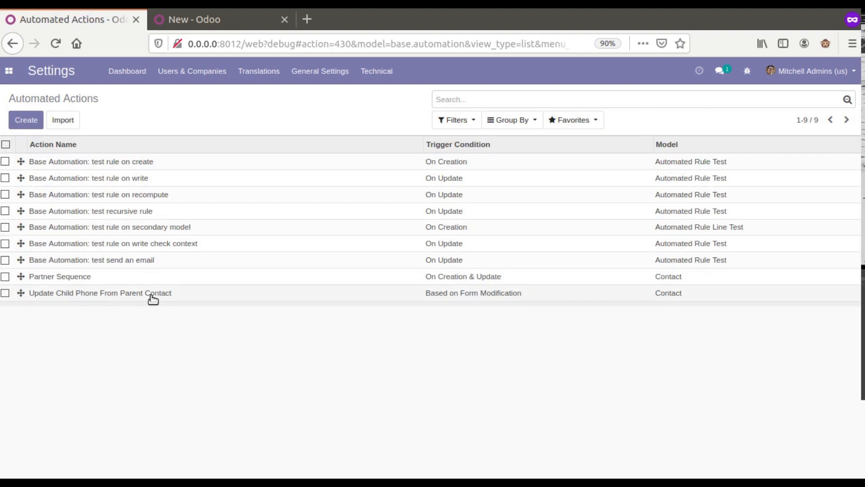
click(152, 295)
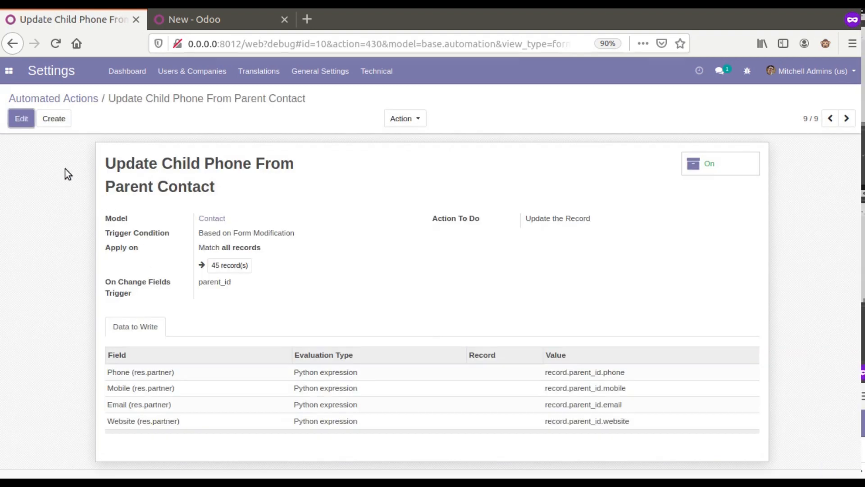
click(22, 119)
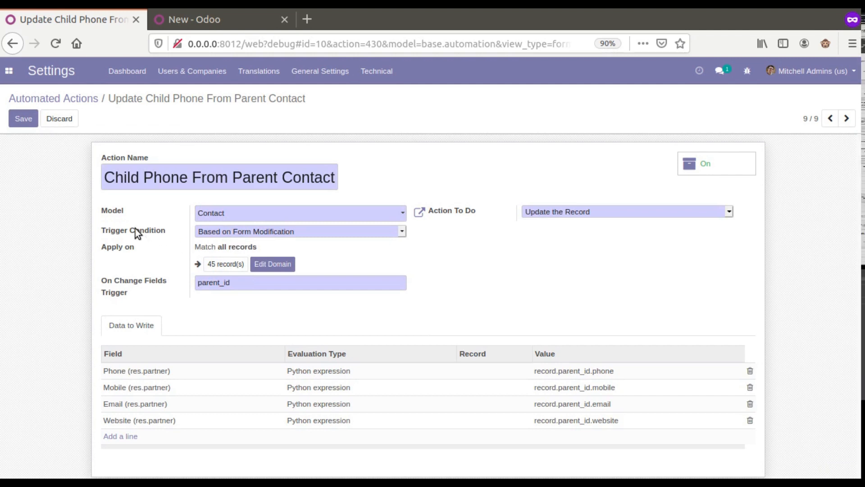
Step: Keep the Based on Form Modification trigger, check the parent_id field and Phone line, then save
click(234, 230)
click(254, 303)
mouse_move(124, 293)
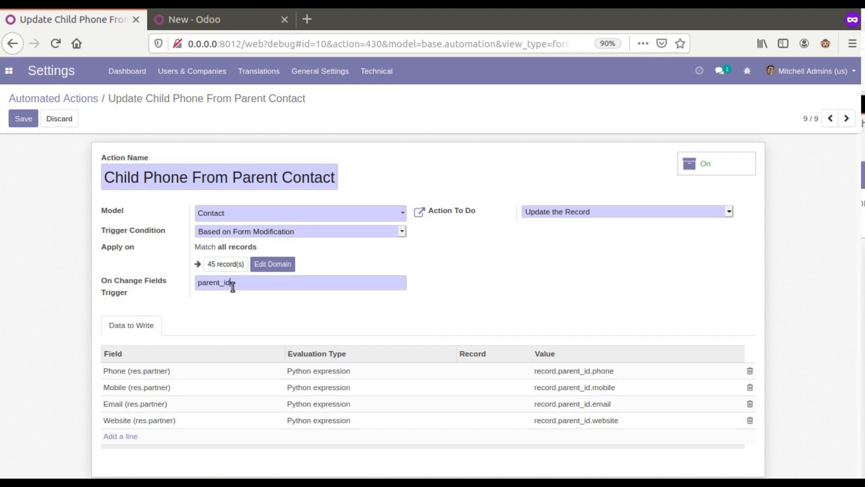
mouse_move(145, 283)
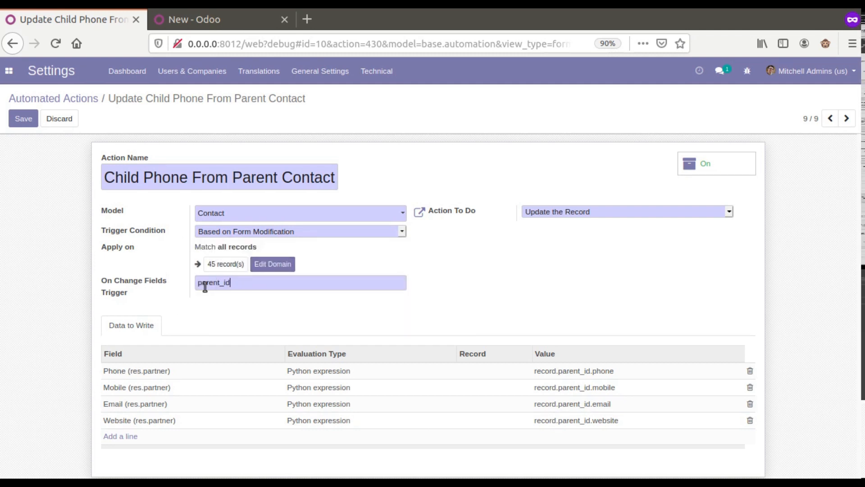
double_click(205, 286)
click(254, 283)
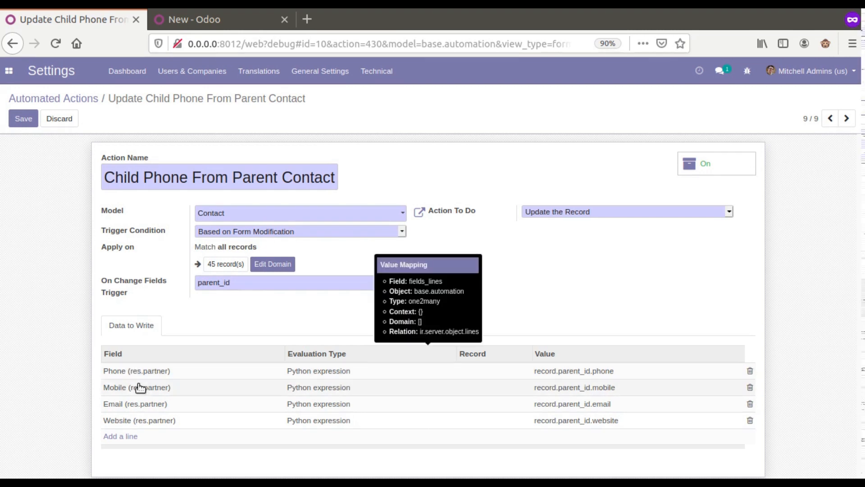
click(322, 375)
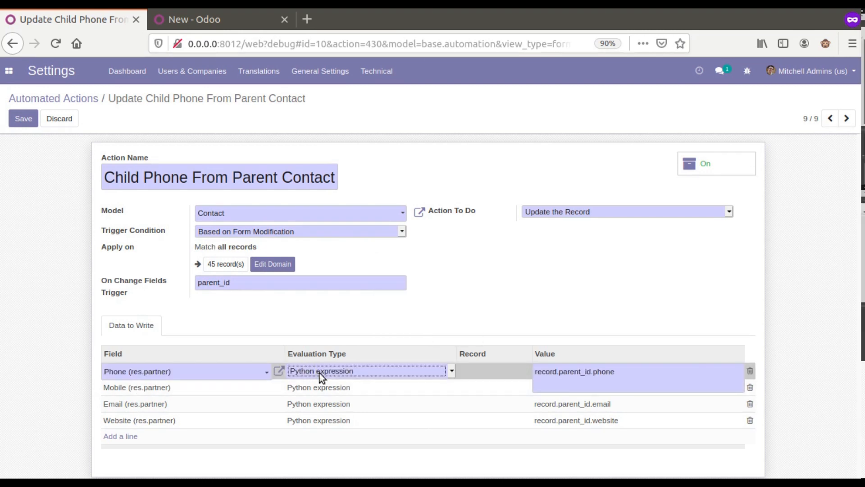
click(25, 119)
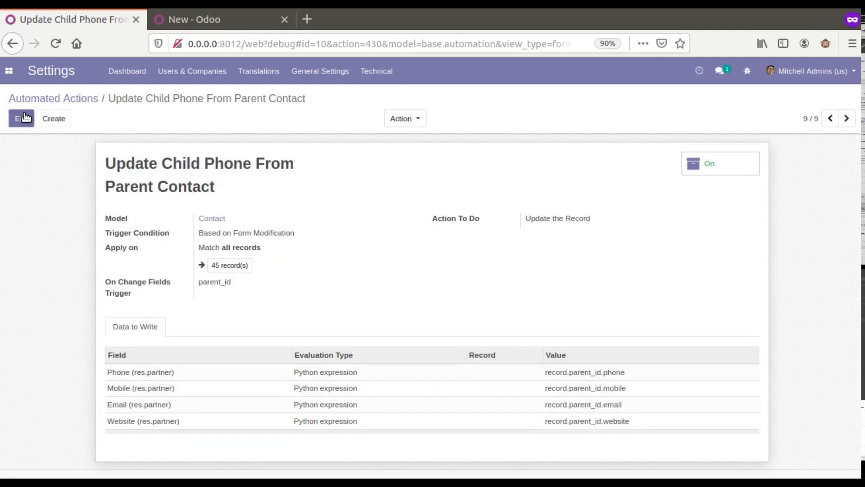